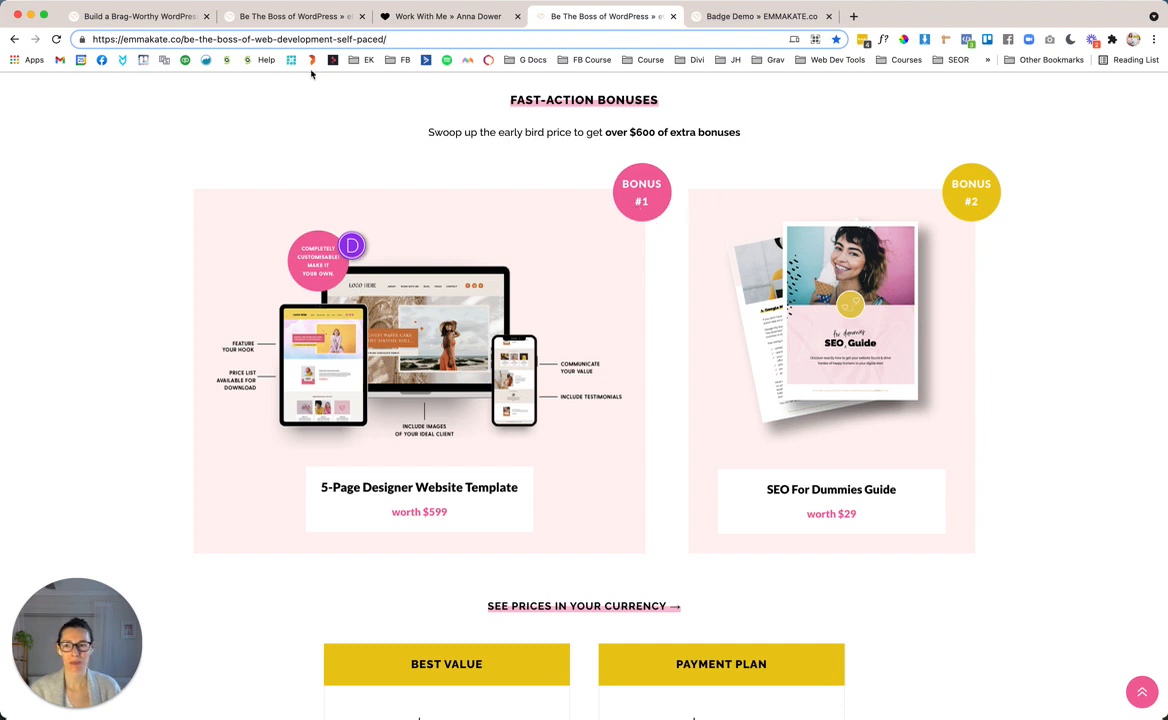
Review the example badges on the webinar, course sales, Work With Me and fast-action bonuses pages.
click(171, 19)
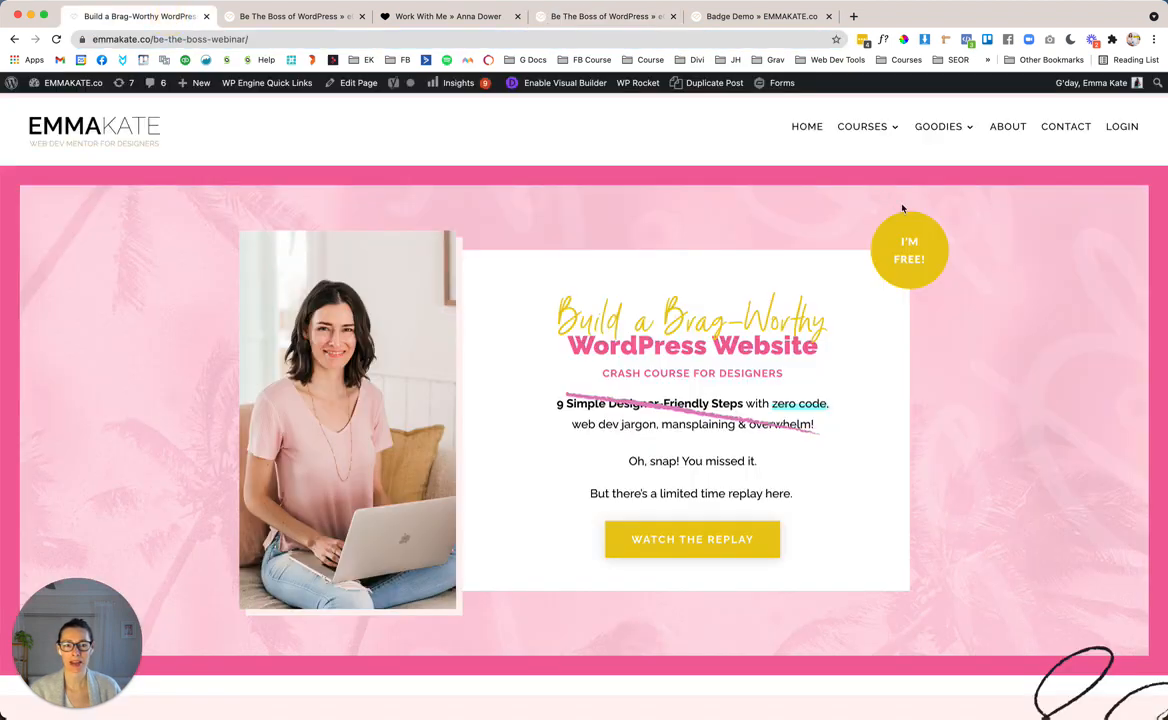
click(295, 16)
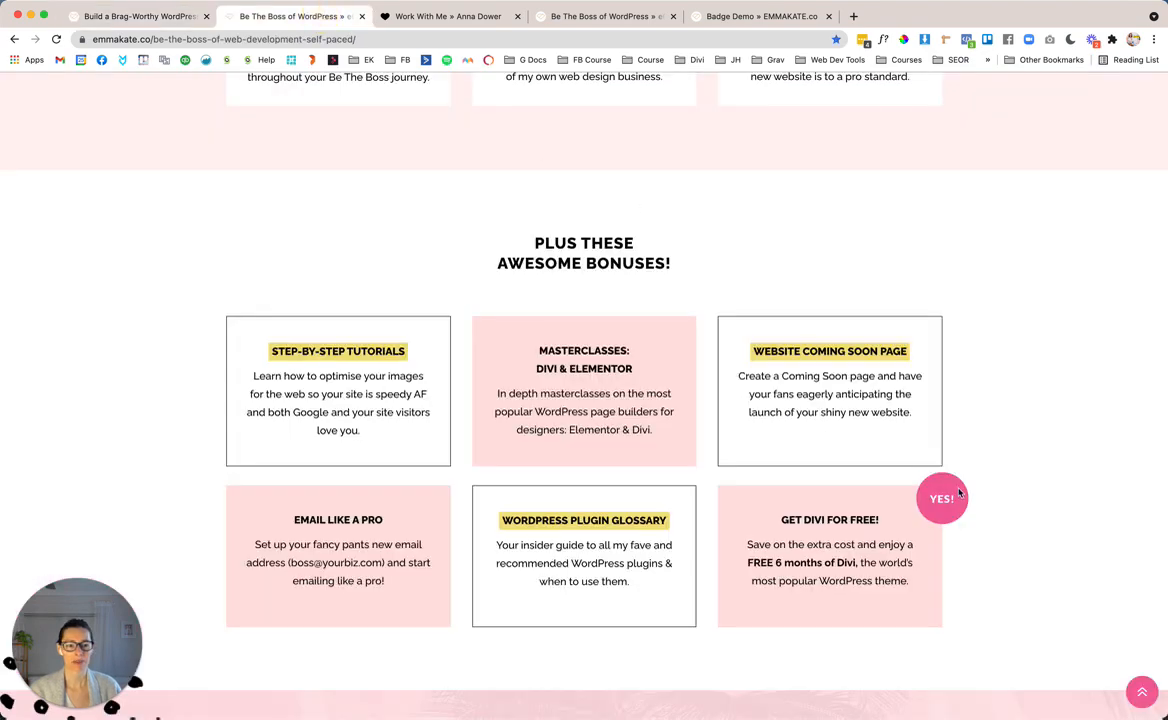
click(450, 16)
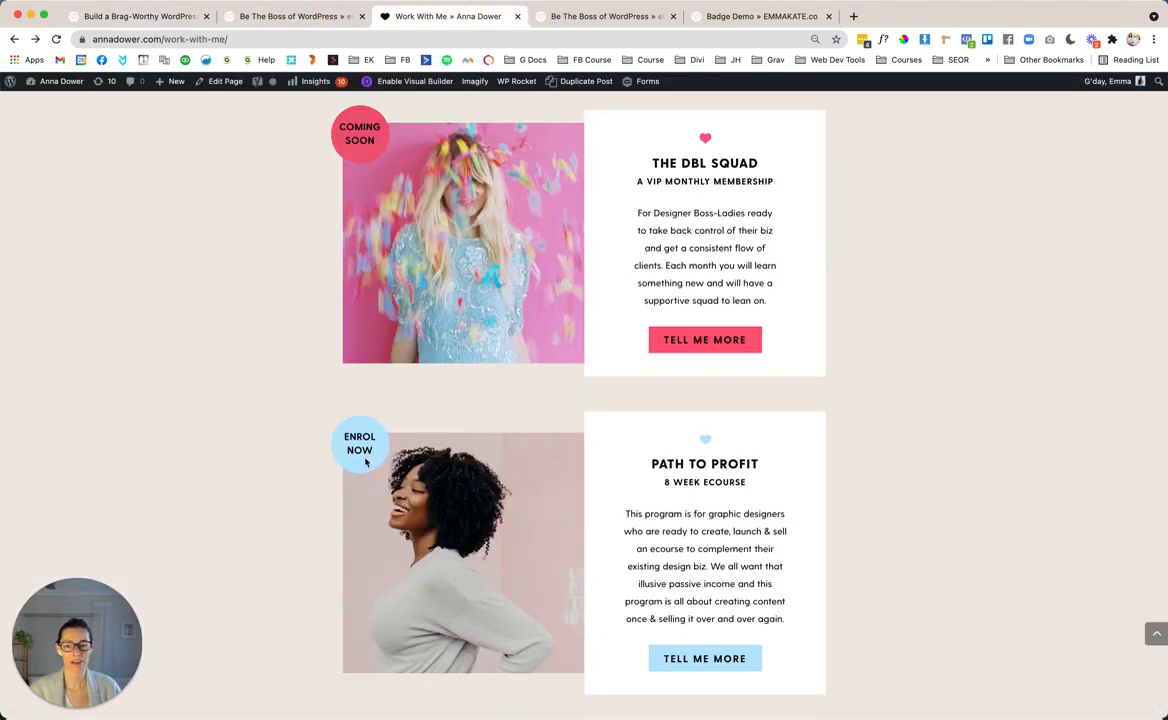
click(598, 17)
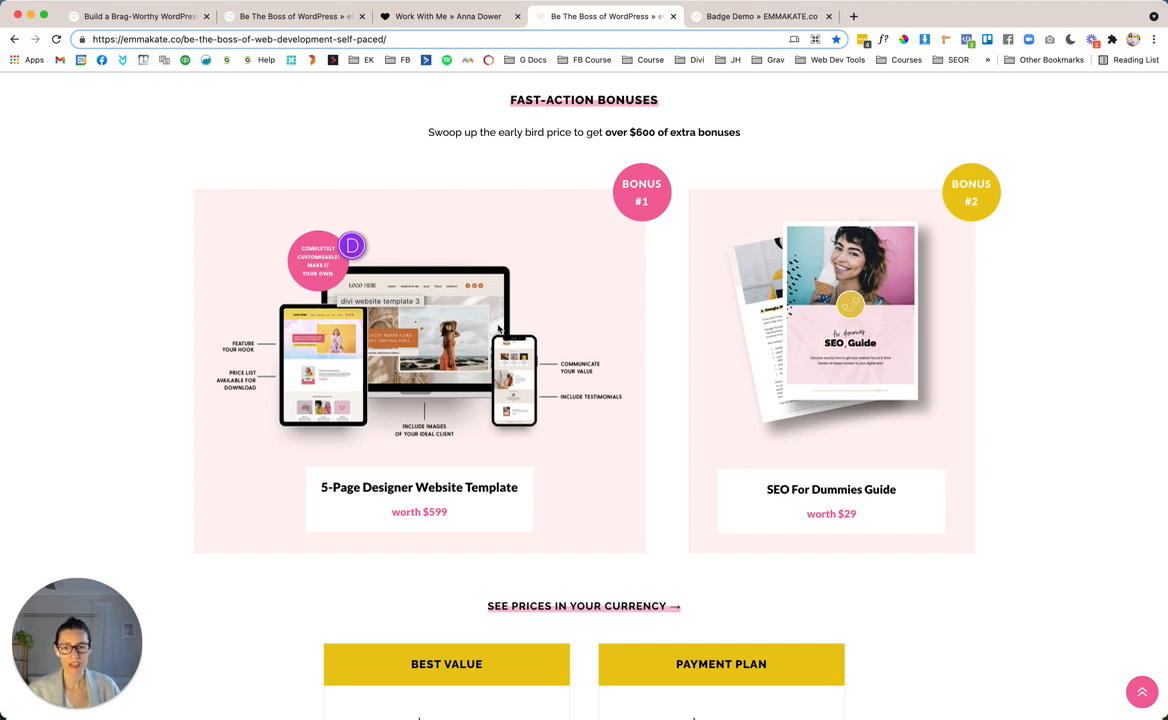
drag(486, 326, 378, 258)
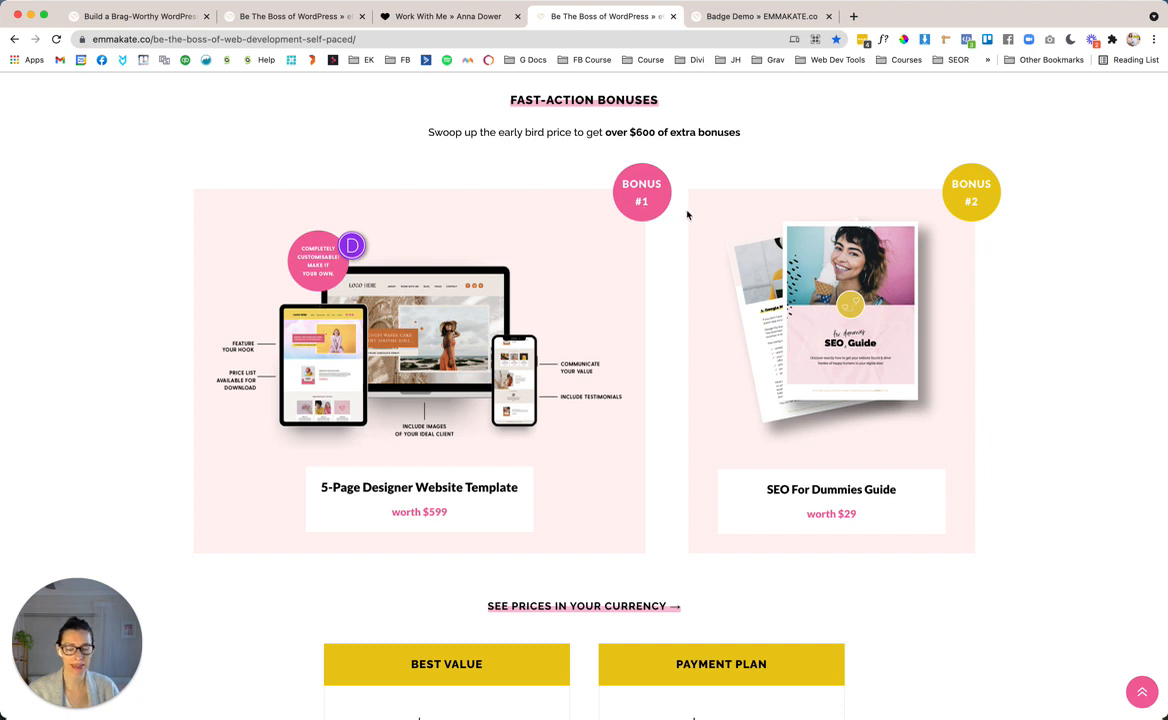
Switch to the Badge Demo page and look over its bonus rows with and without badges.
click(735, 17)
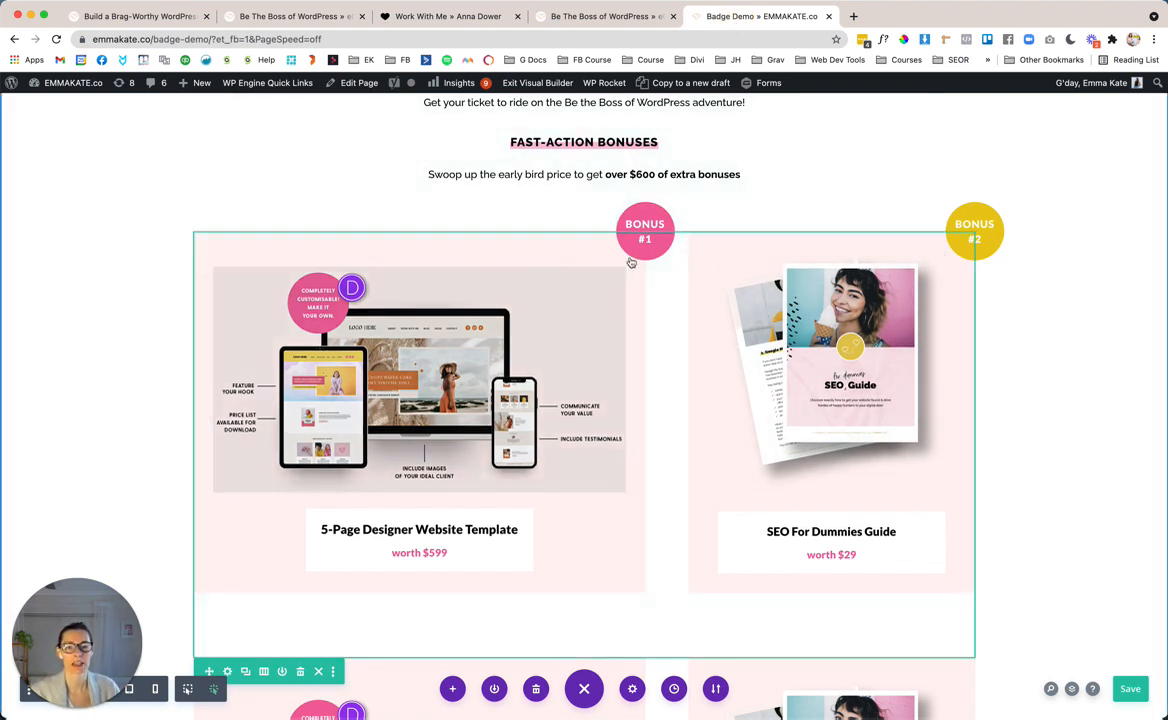
scroll(649, 245, down, 3)
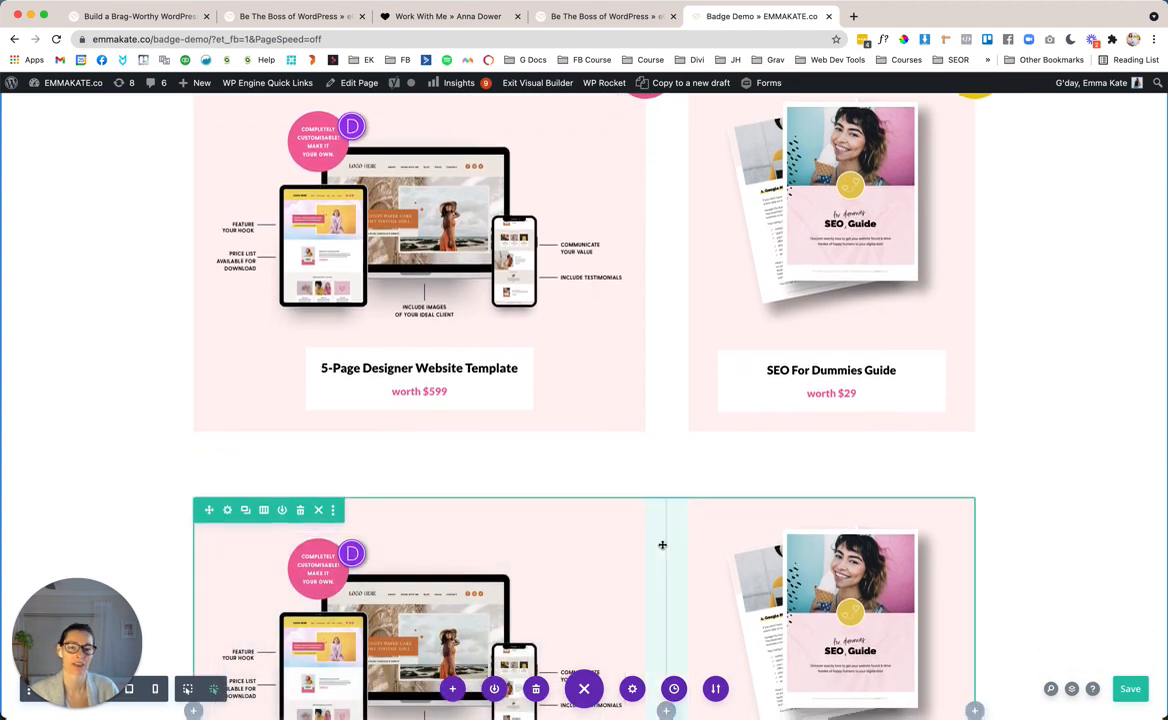
scroll(662, 545, up, 2)
scroll(670, 530, up, 2)
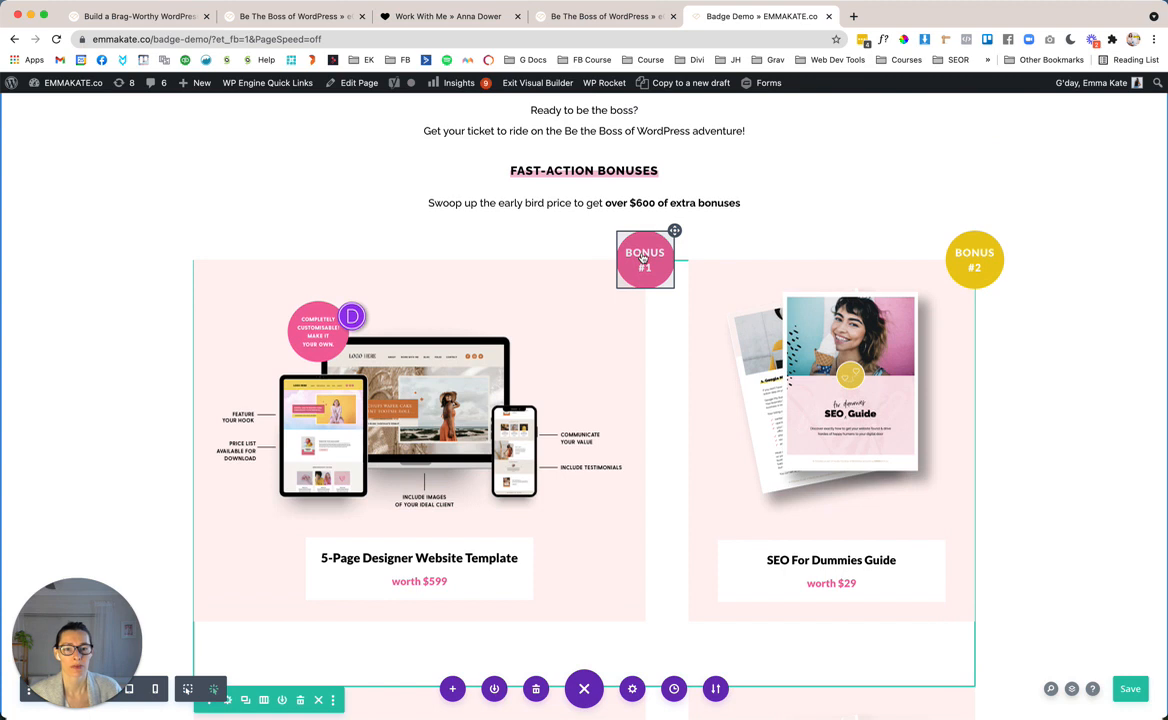
Inspect the Bonus #1 badge's text, background and admin label settings, then close them without changes.
mouse_move(645, 258)
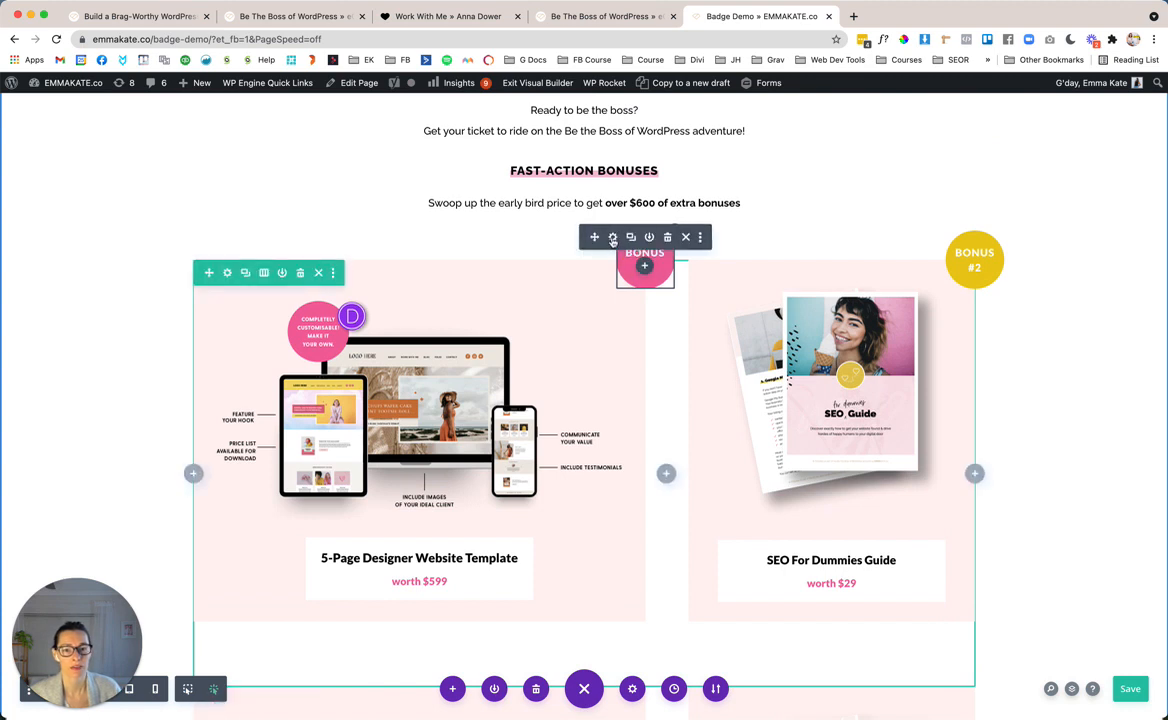
click(613, 237)
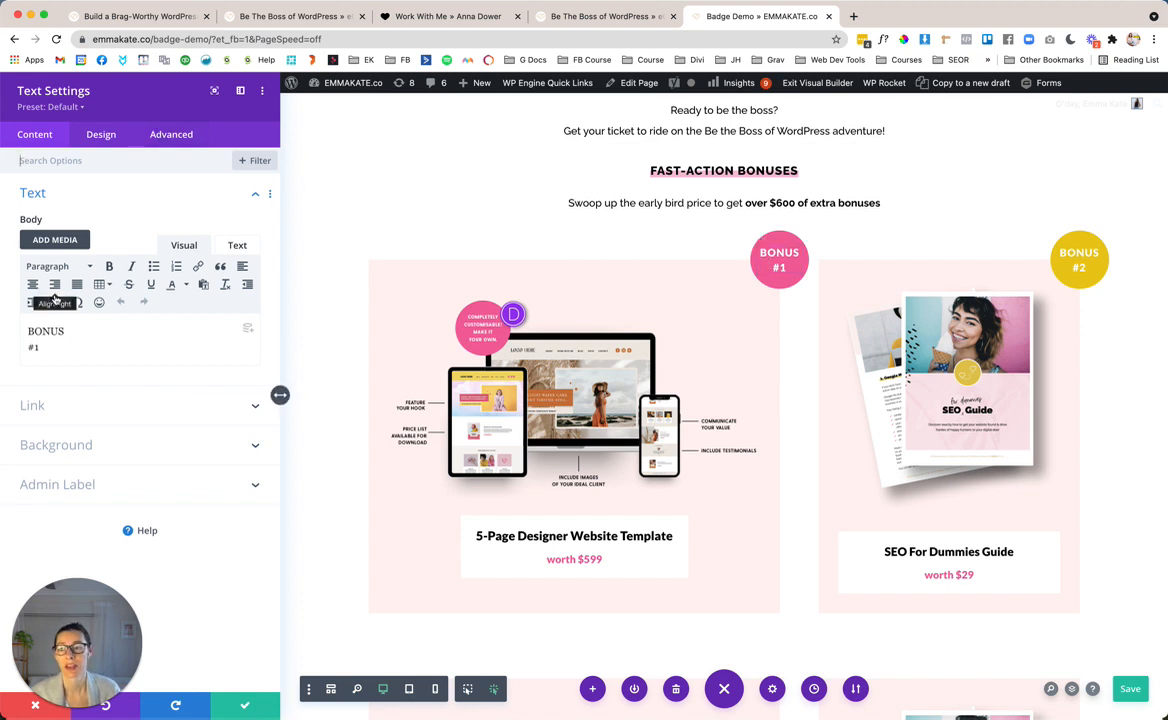
click(100, 442)
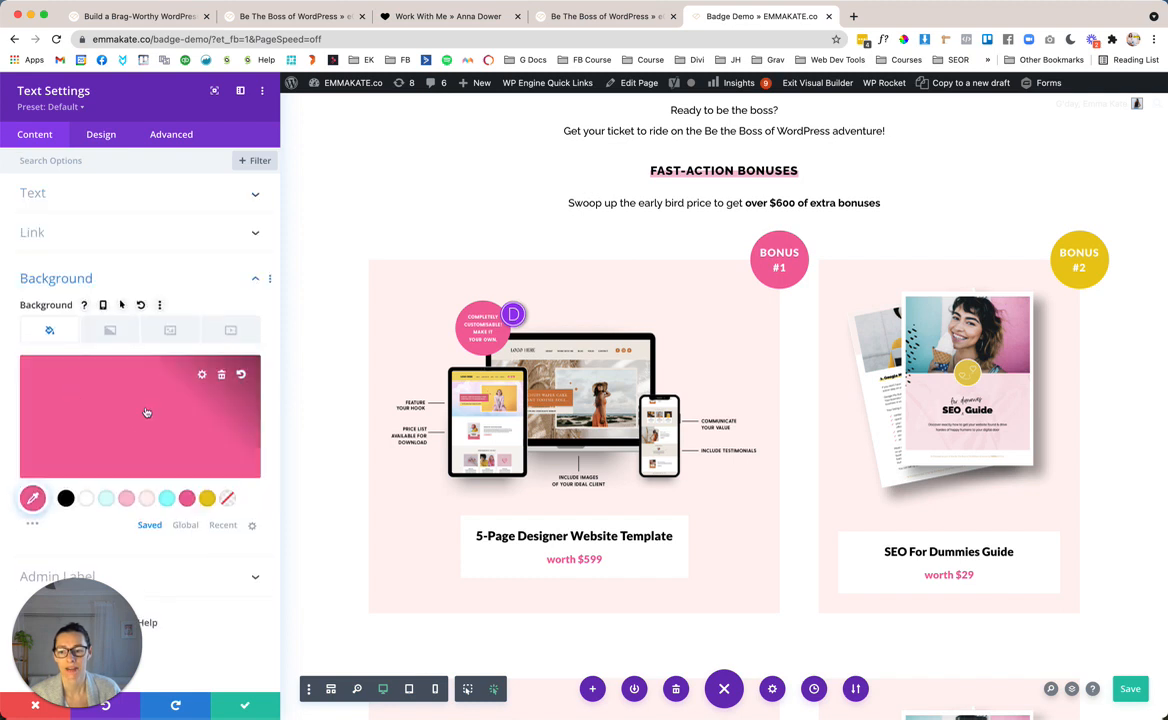
click(188, 577)
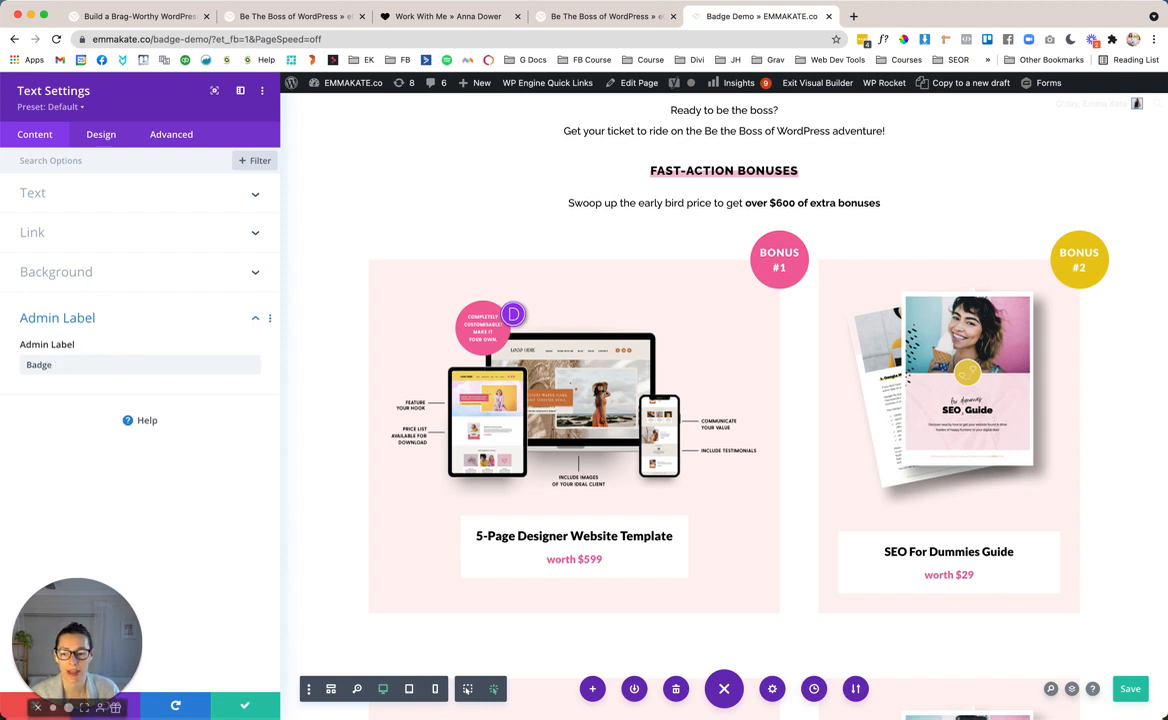
click(11, 707)
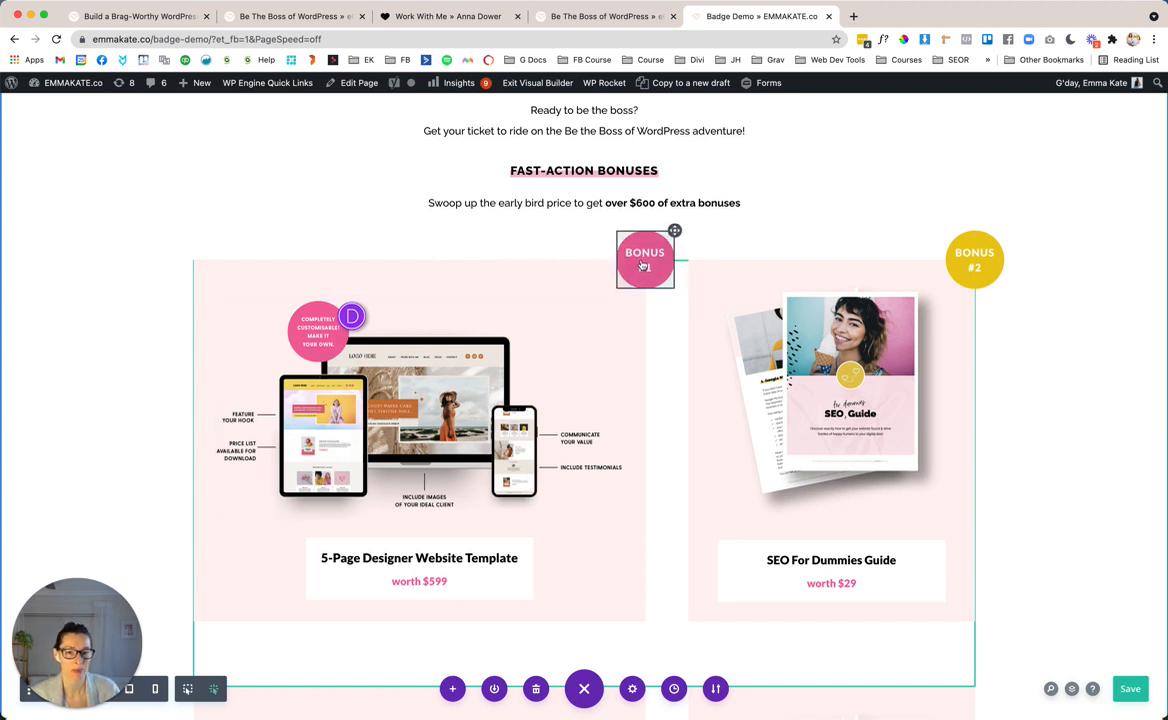
Locate the website template image and its neighbouring badge in the page's layer structure, then close the layers.
mouse_move(643, 262)
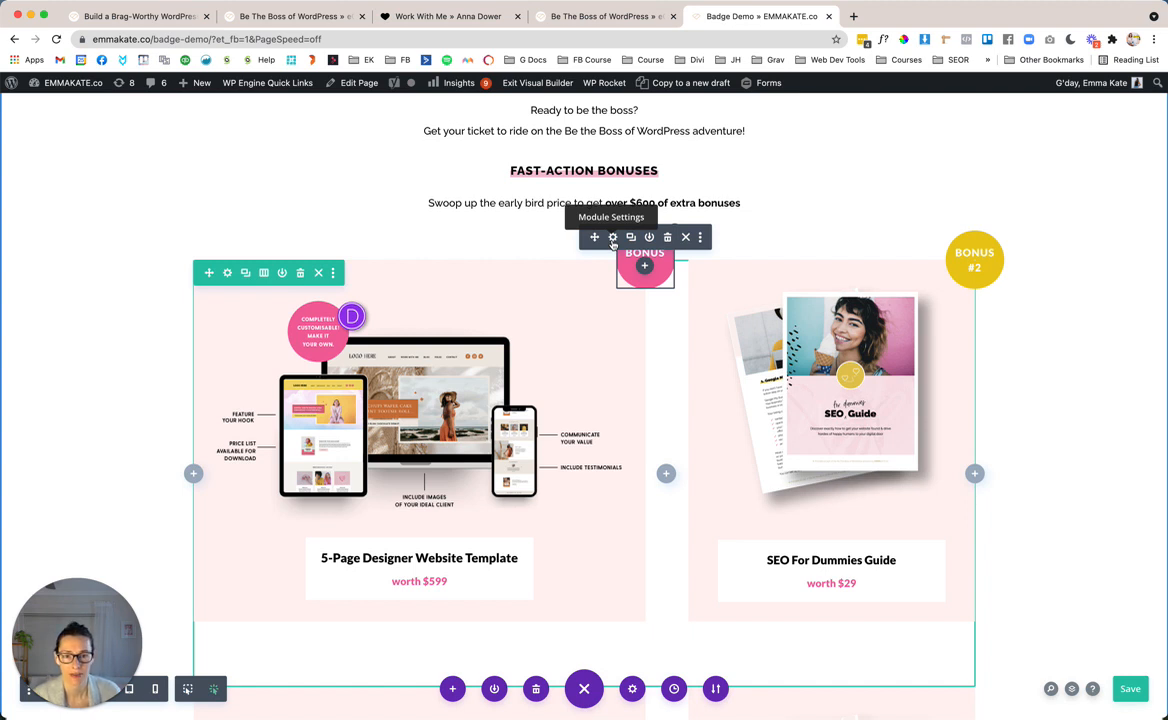
right_click(408, 357)
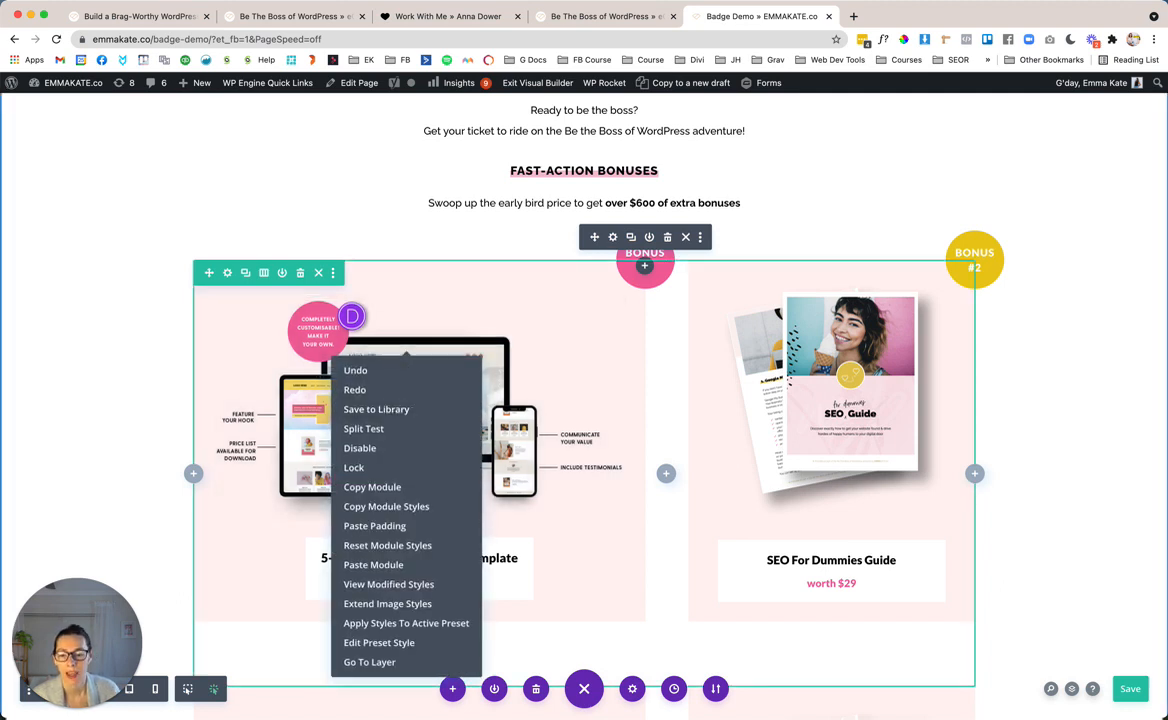
click(370, 662)
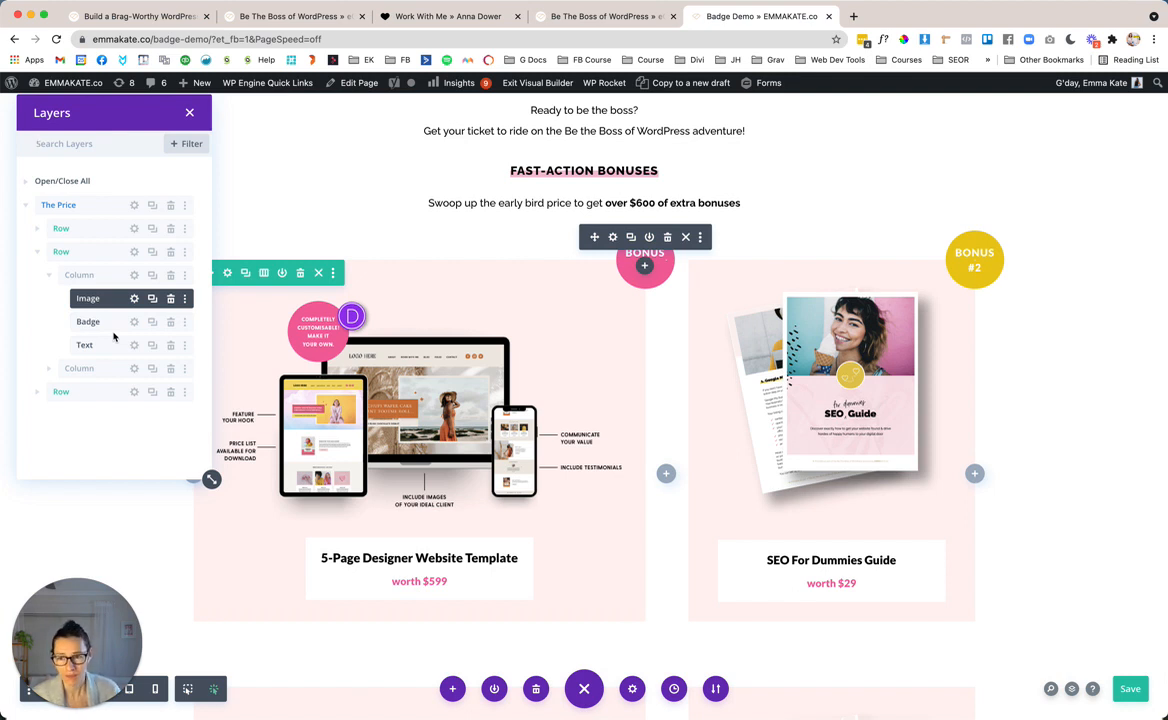
click(190, 114)
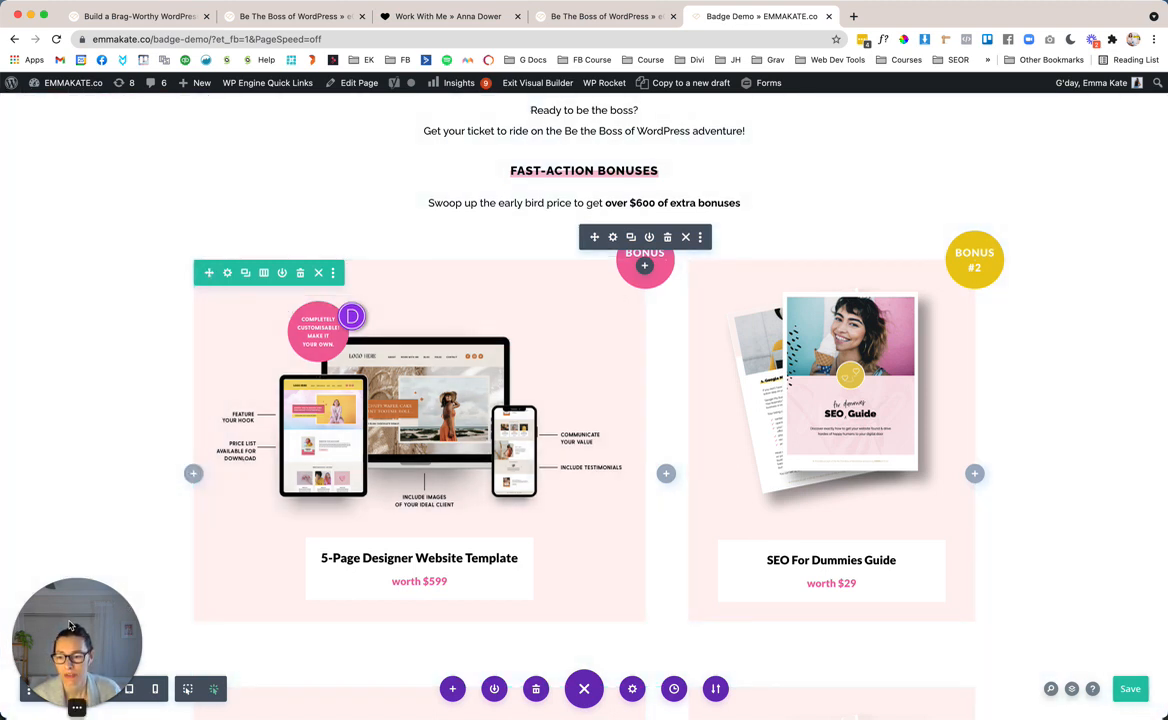
View the page structure as a wireframe and return to the desktop view.
drag(72, 598, 76, 378)
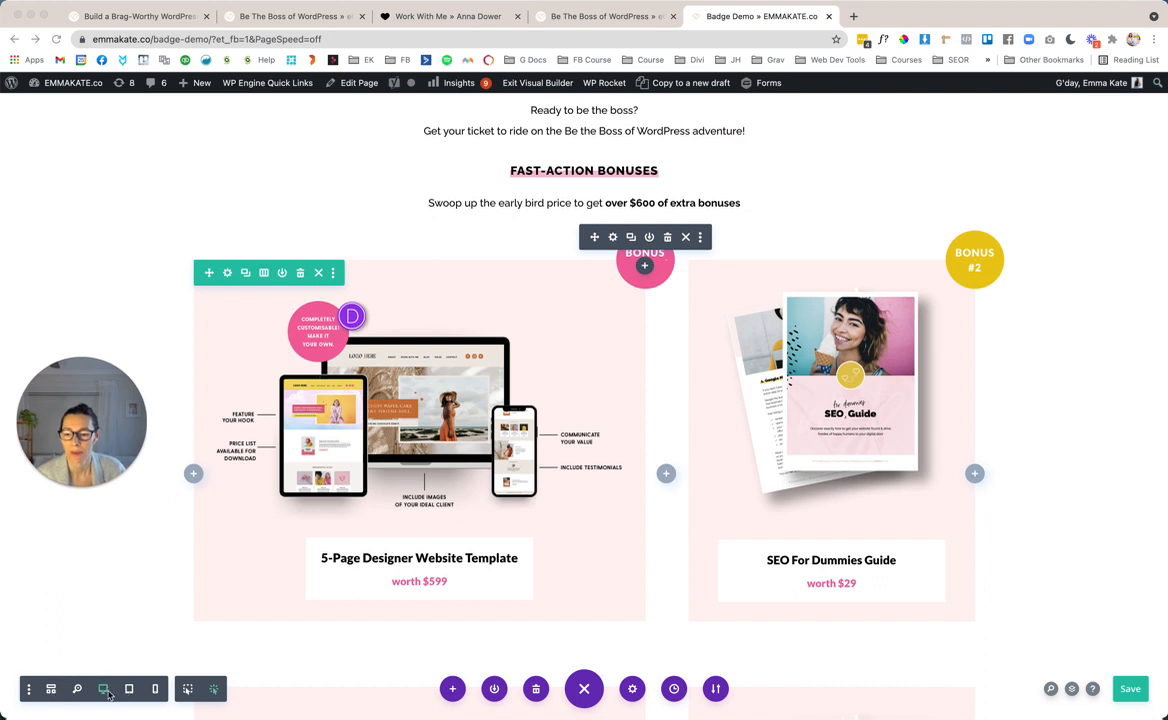
click(51, 689)
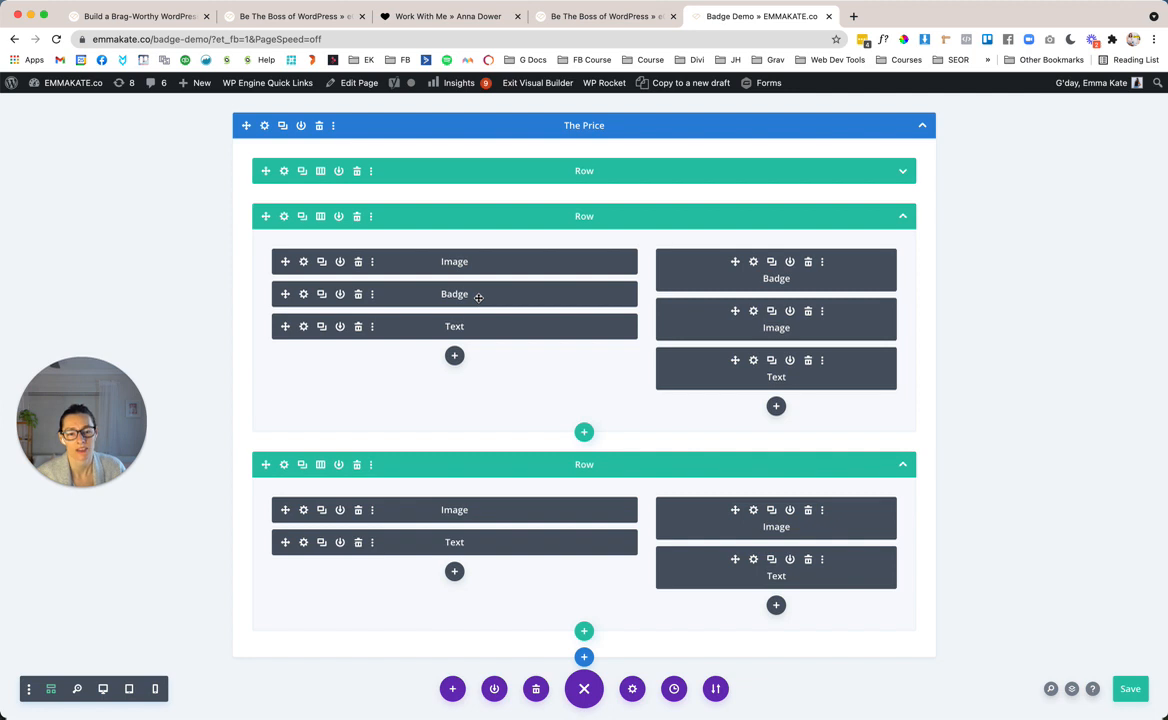
click(104, 690)
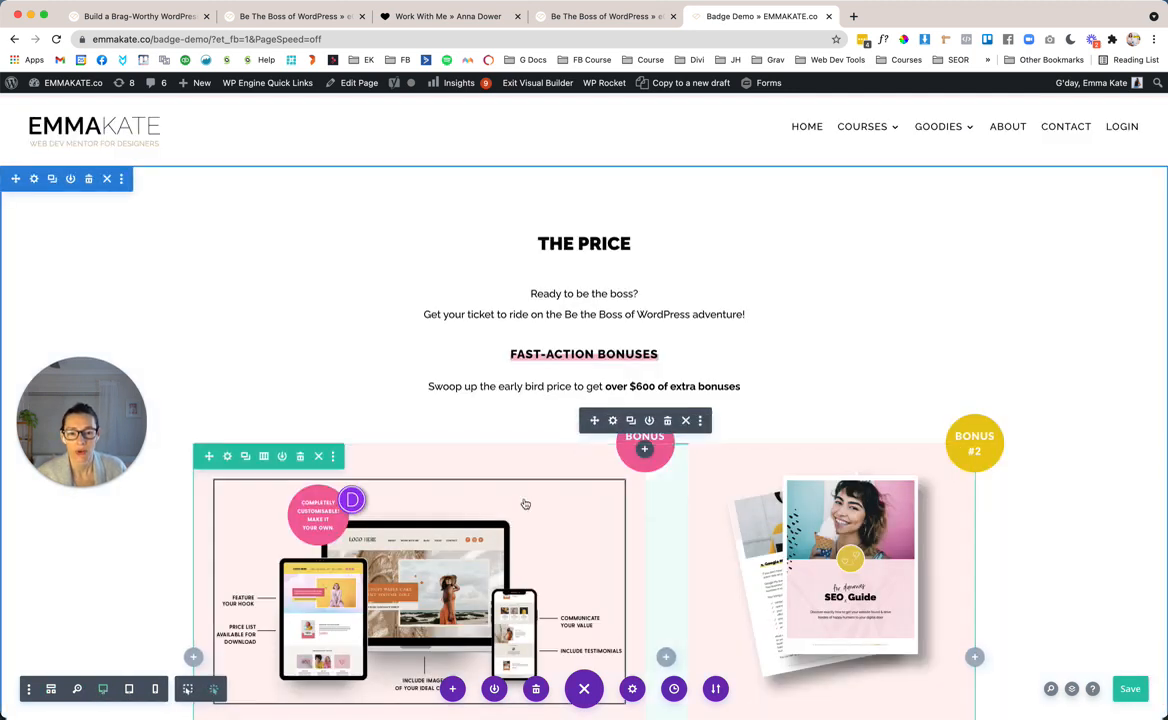
Examine the Bonus #1 badge's text, sizing and border design settings.
click(612, 421)
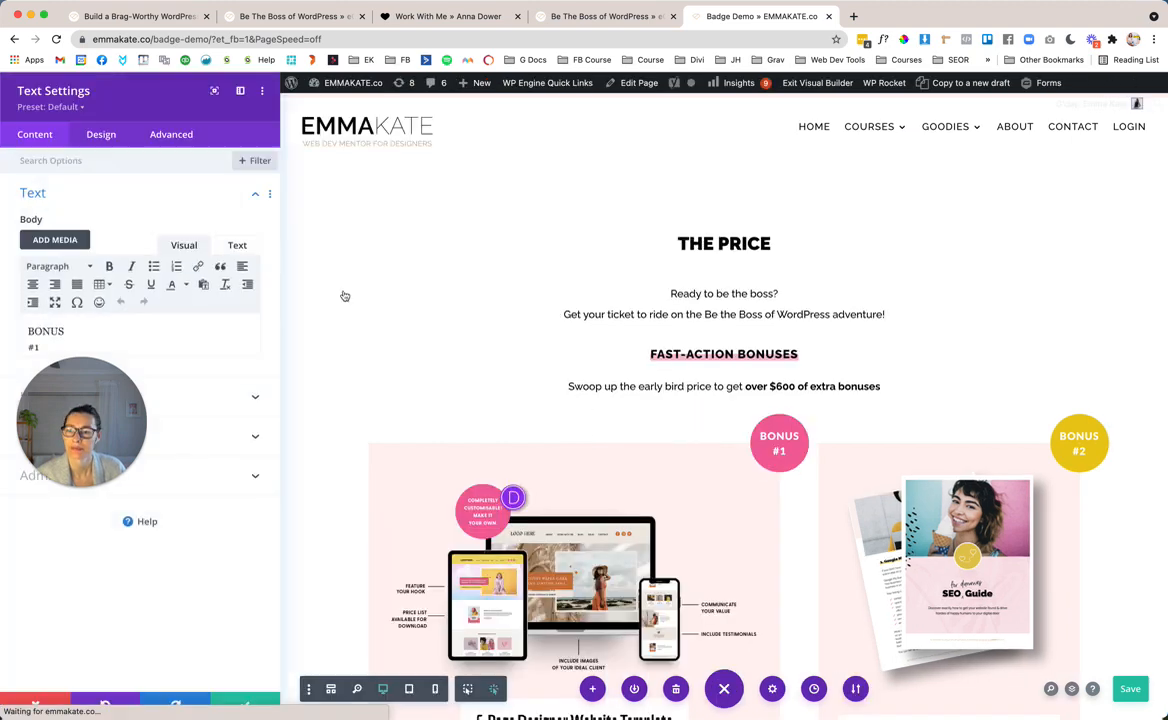
click(103, 136)
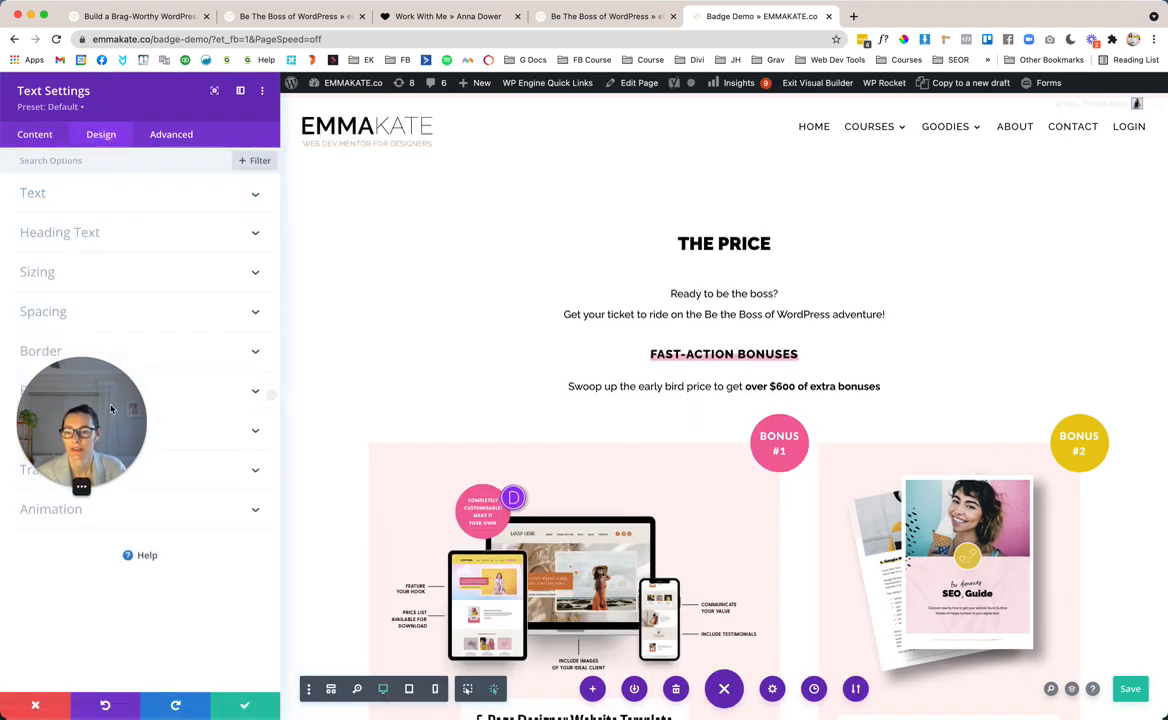
drag(111, 408, 1090, 551)
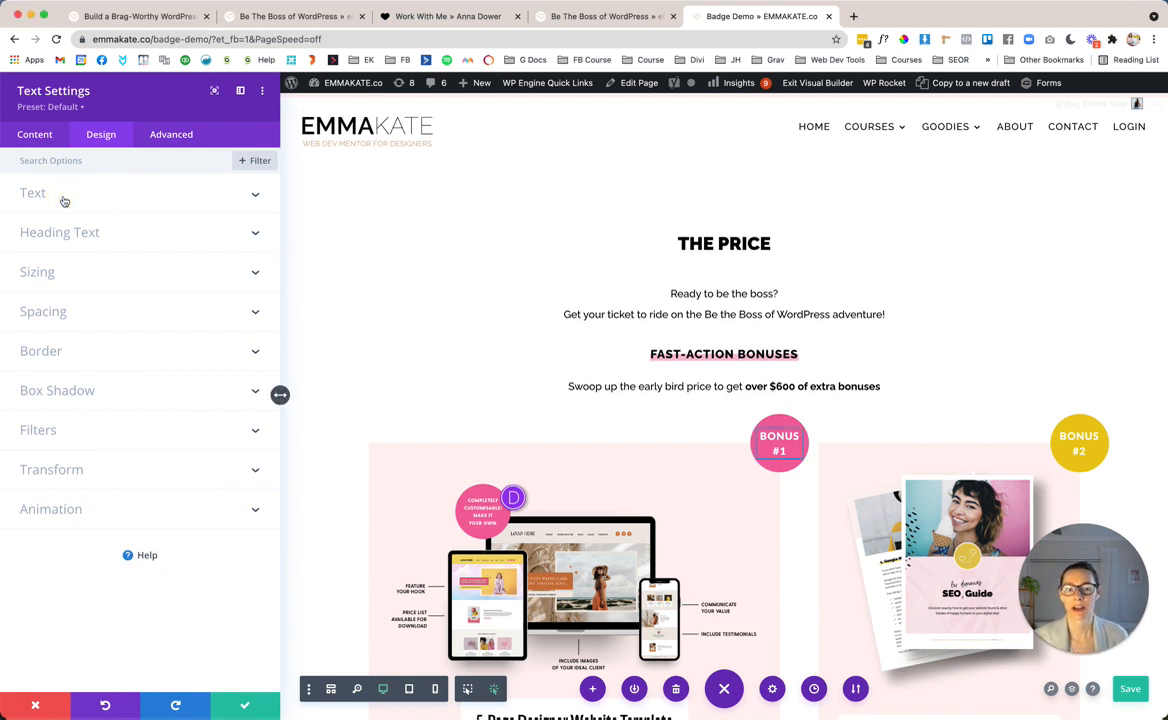
click(64, 198)
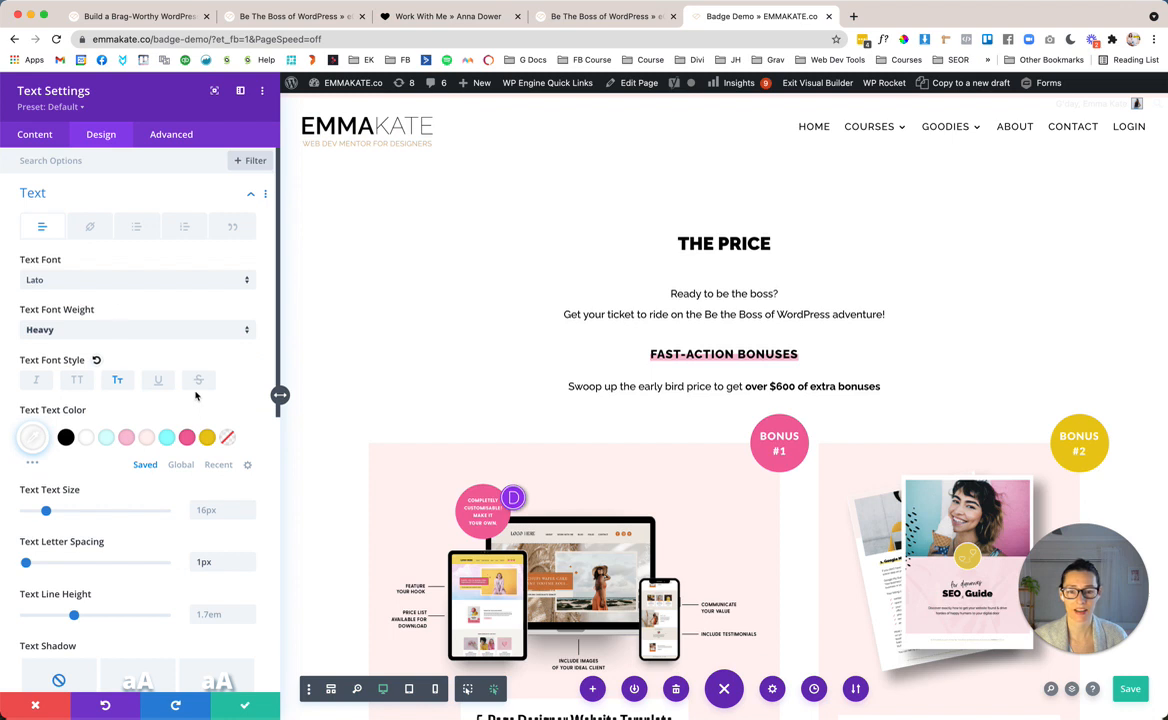
scroll(200, 398, down, 1)
scroll(200, 398, down, 5)
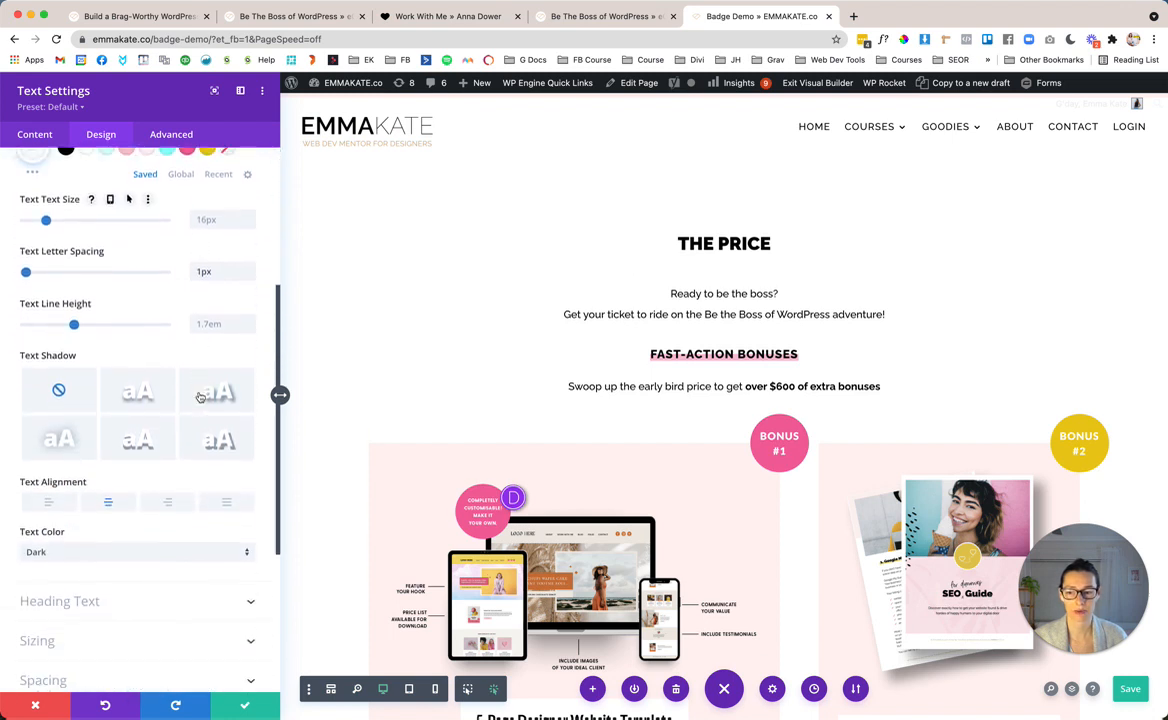
scroll(200, 396, down, 3)
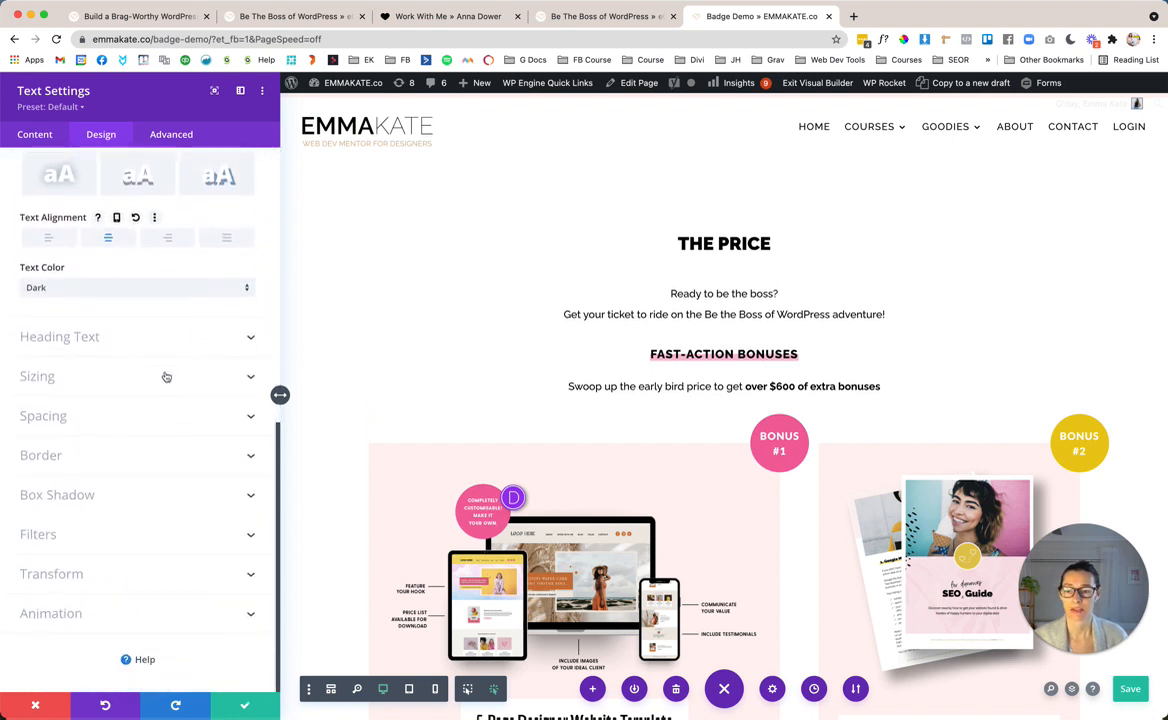
click(164, 378)
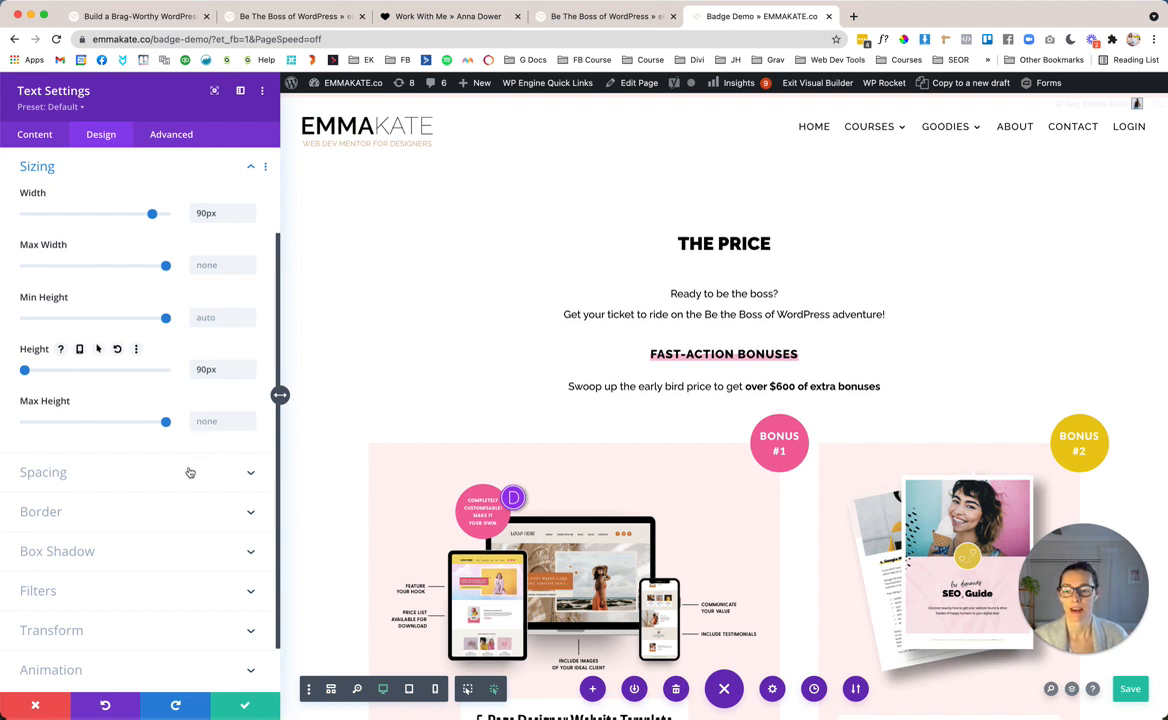
click(184, 518)
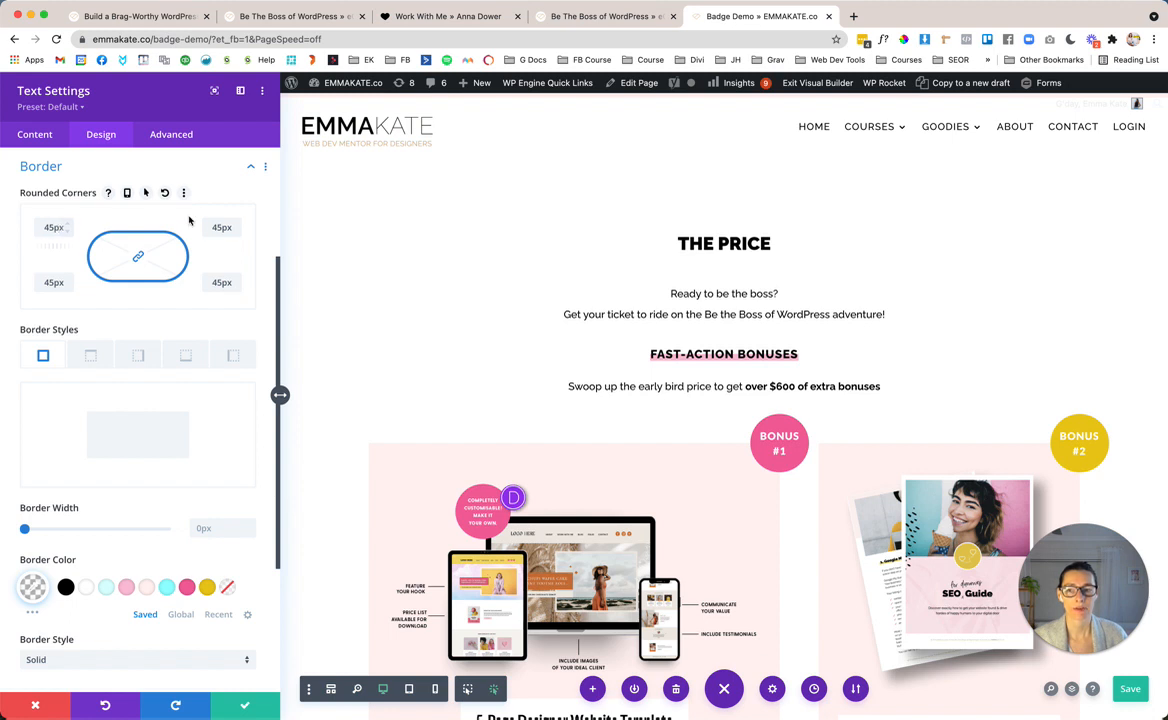
Try 40px rounded corners on the Bonus #1 badge and save the page.
double_click(52, 227)
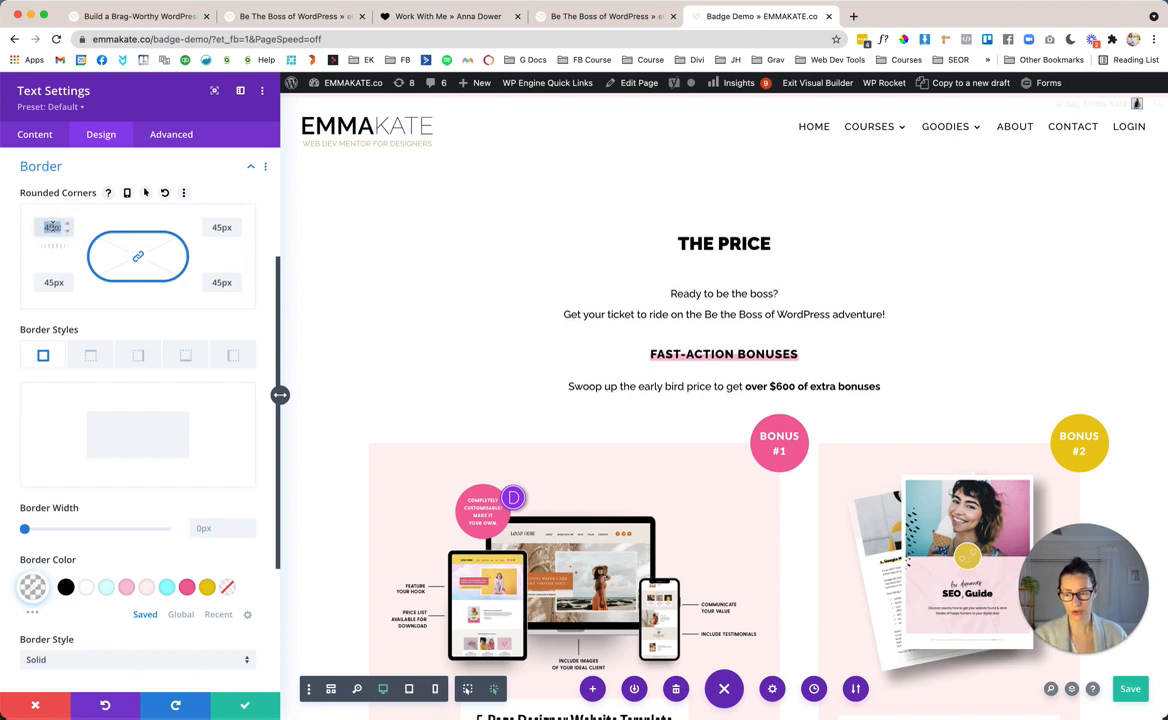
text(40)
key(Tab)
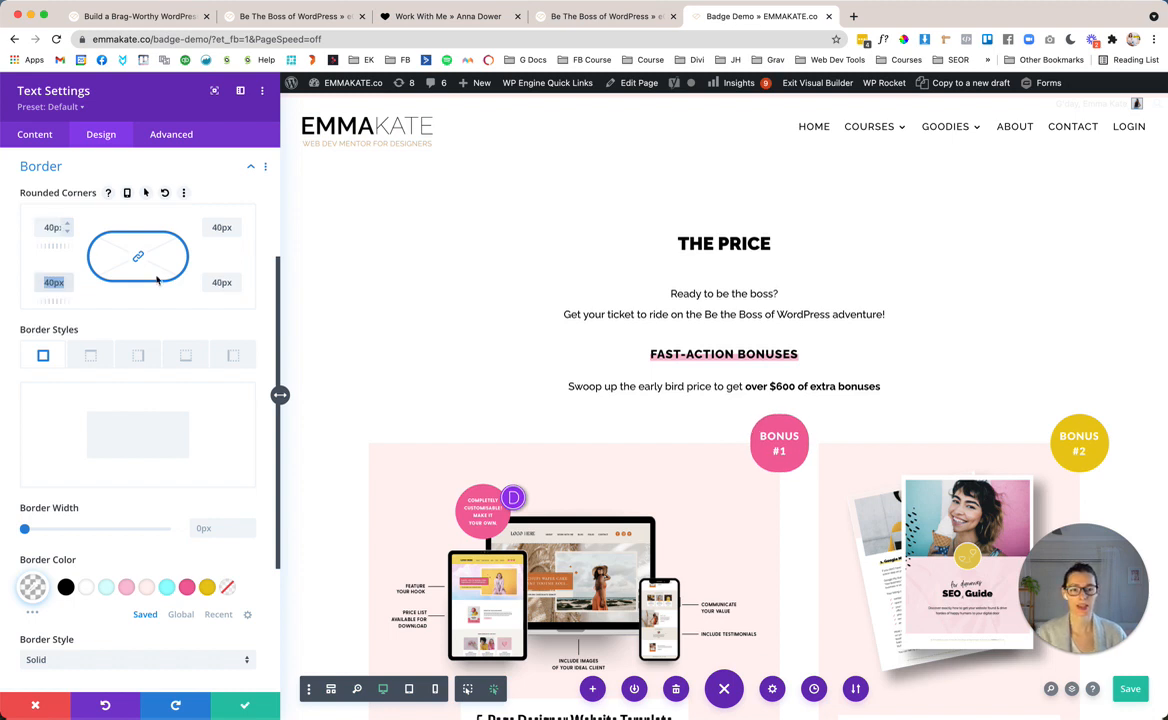
key(ctrl+s)
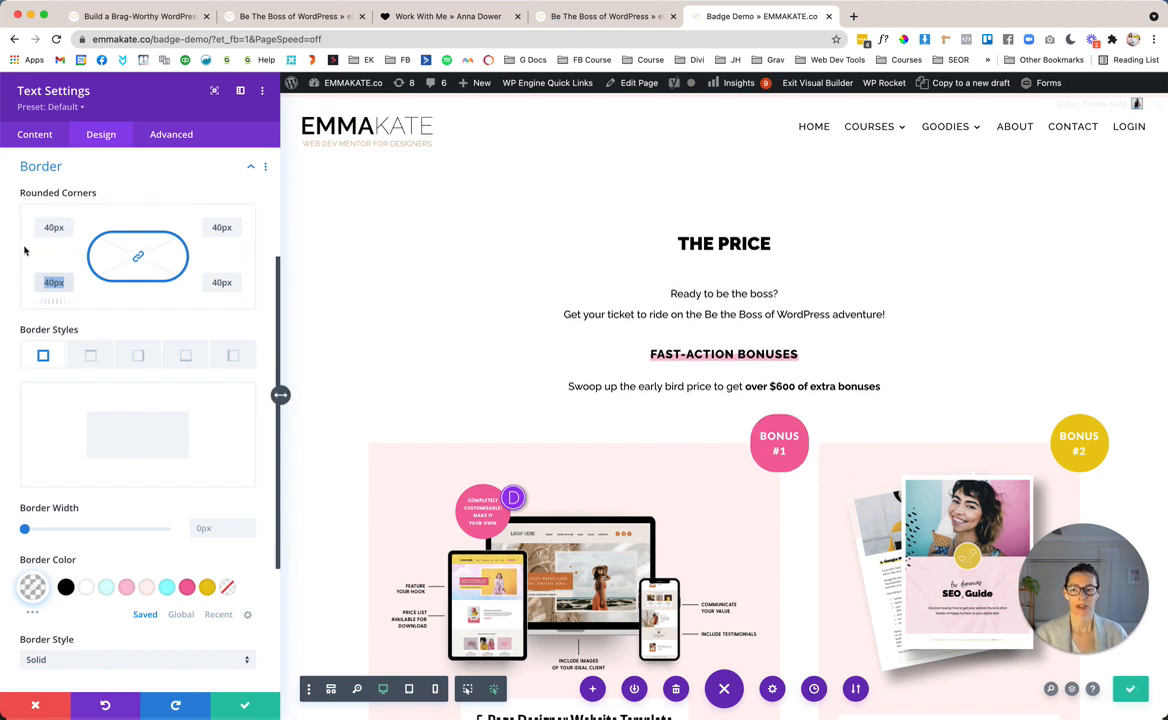
Set all four rounded corners of the Bonus #1 badge back to 45px.
double_click(50, 228)
text(45)
key(Tab)
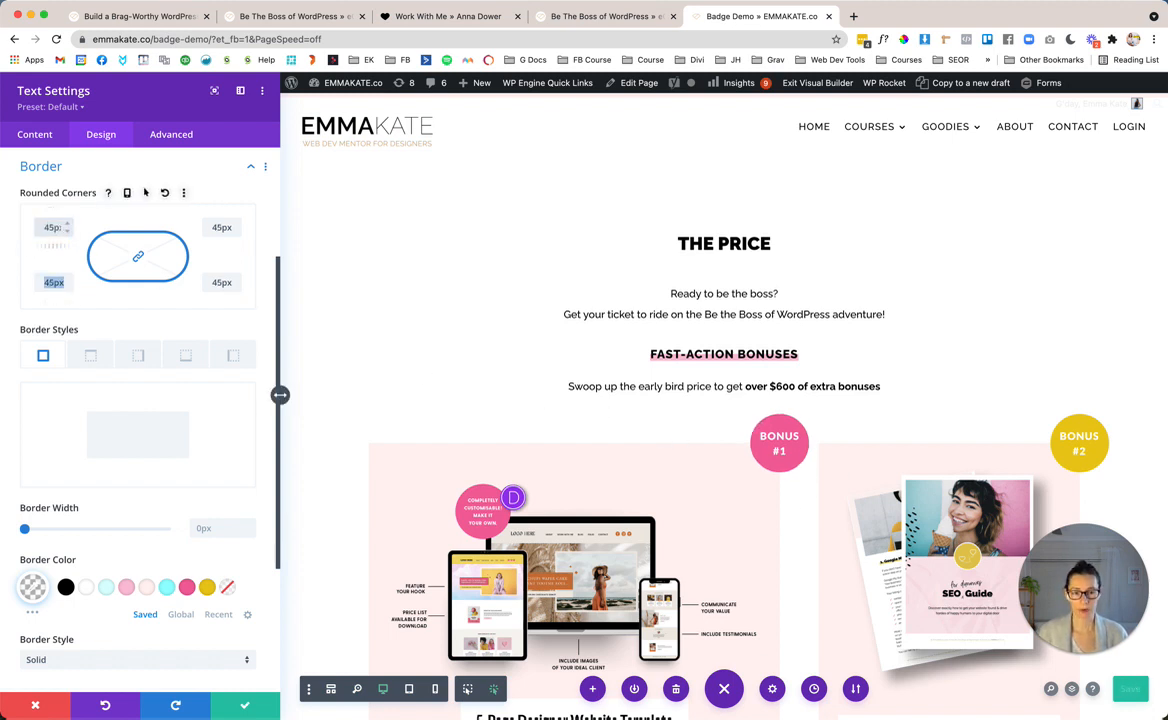
Set all four rounded corners of the Bonus #1 badge to 100px.
double_click(53, 227)
text(100)
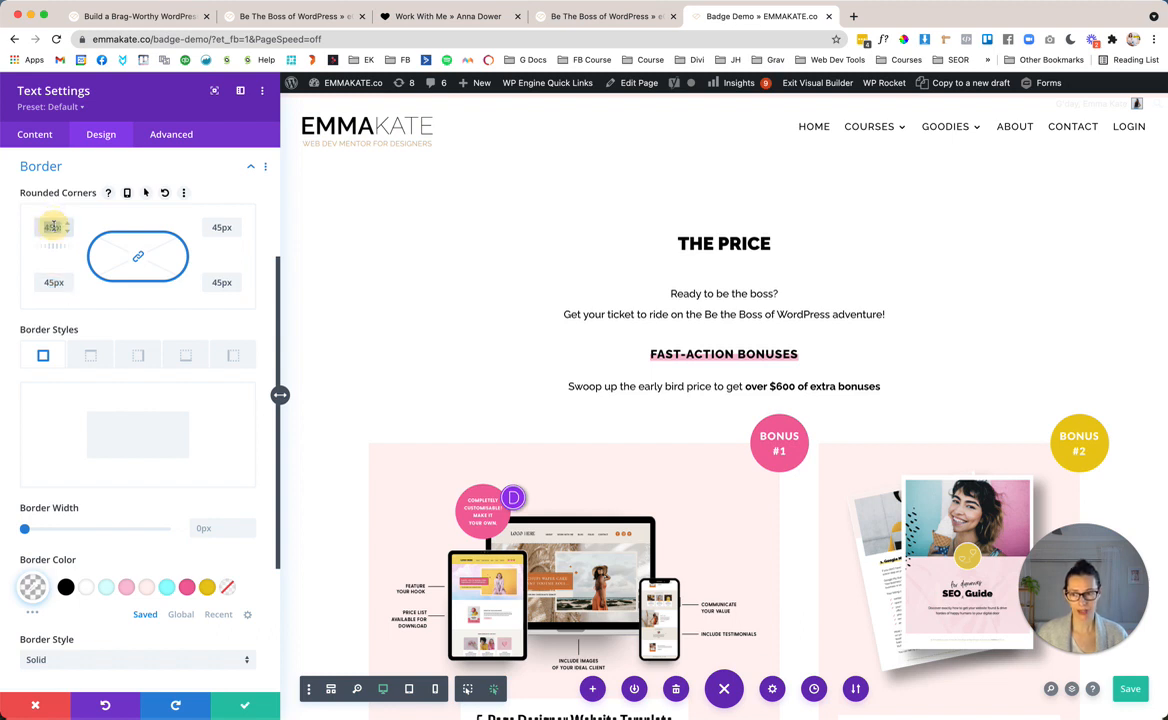
key(Tab)
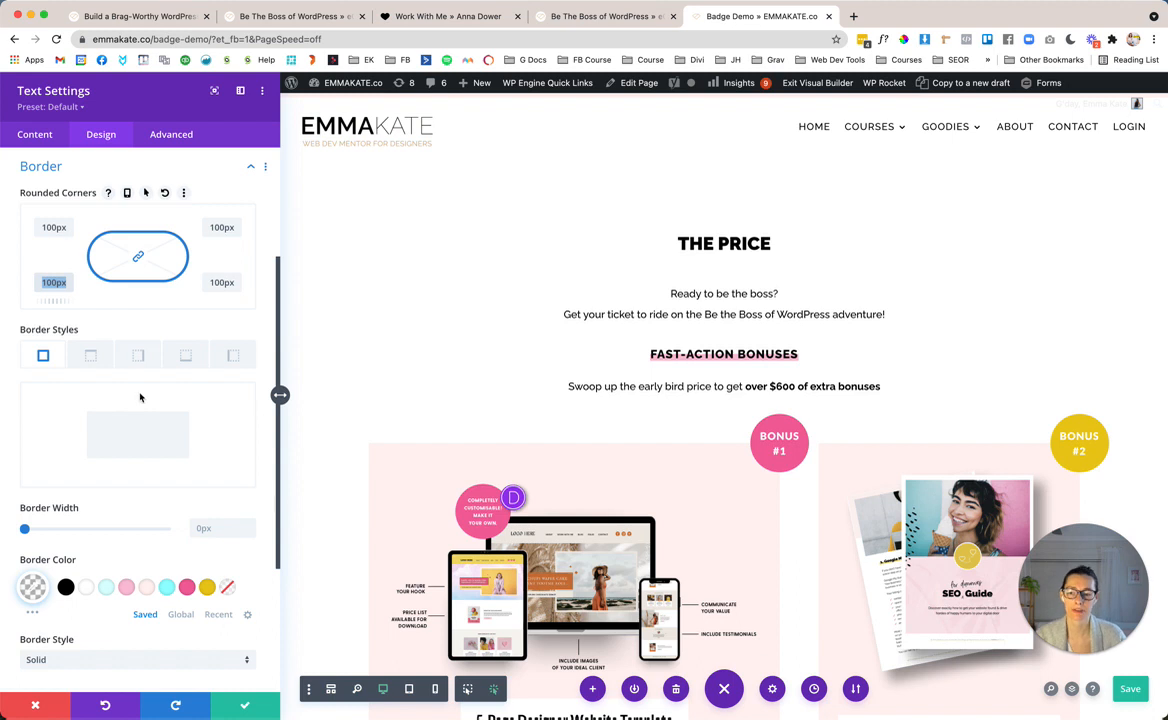
scroll(140, 397, down, 5)
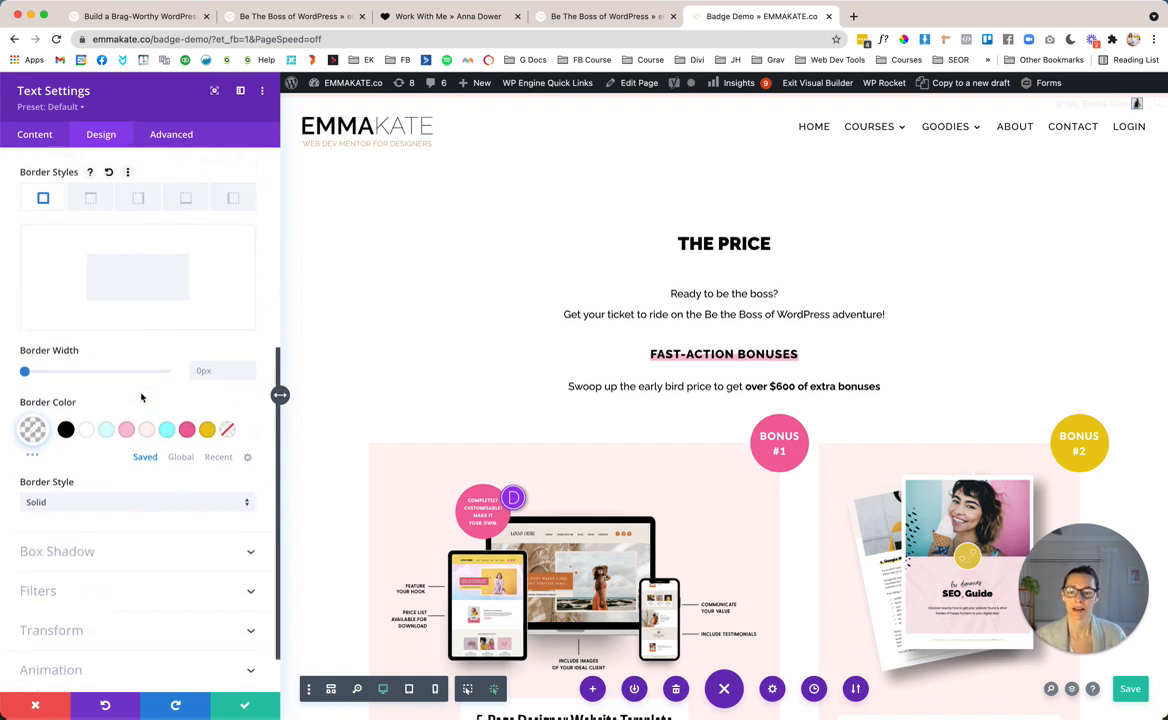
Examine the Bonus #1 badge's spacing settings and its position settings.
scroll(141, 397, up, 5)
click(67, 222)
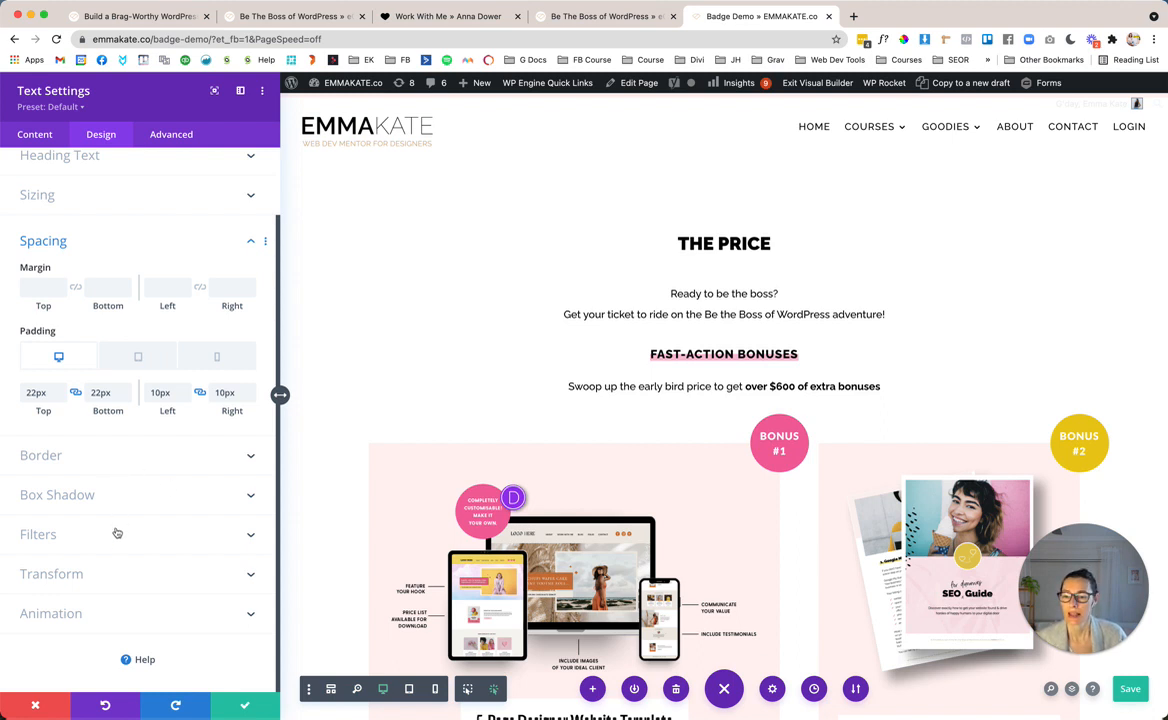
click(170, 138)
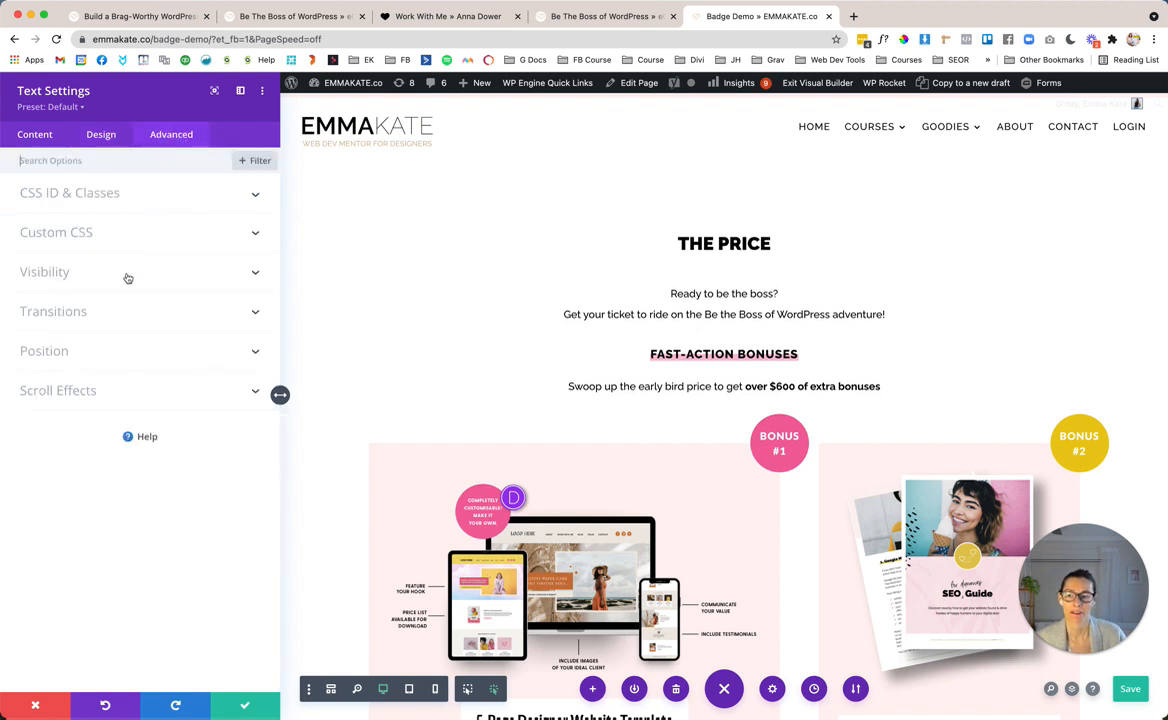
click(96, 350)
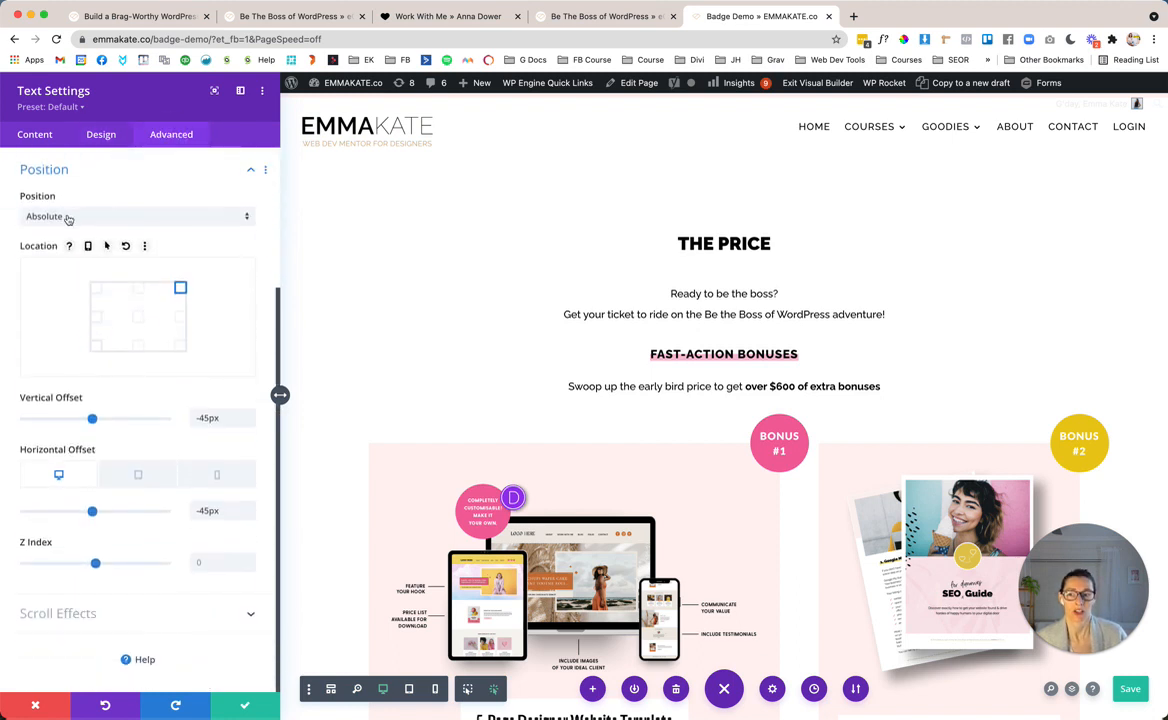
Try Default positioning on the Bonus #1 badge, switch it back to Absolute, and close its settings without keeping changes.
click(66, 217)
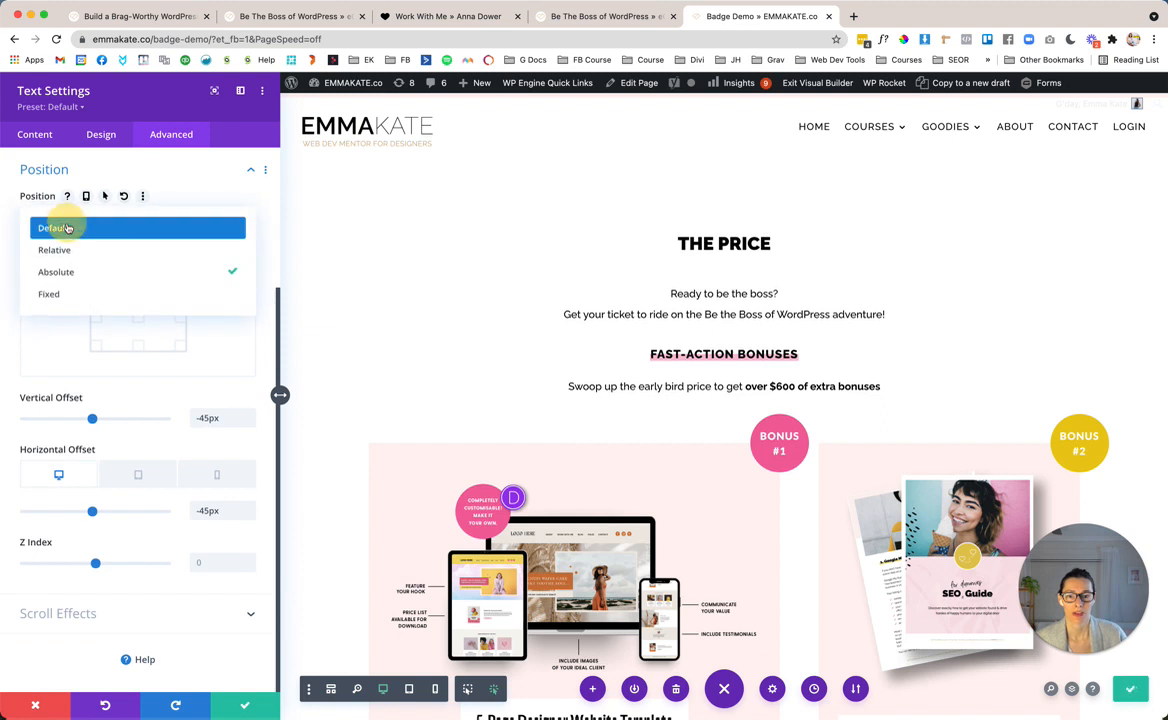
click(66, 228)
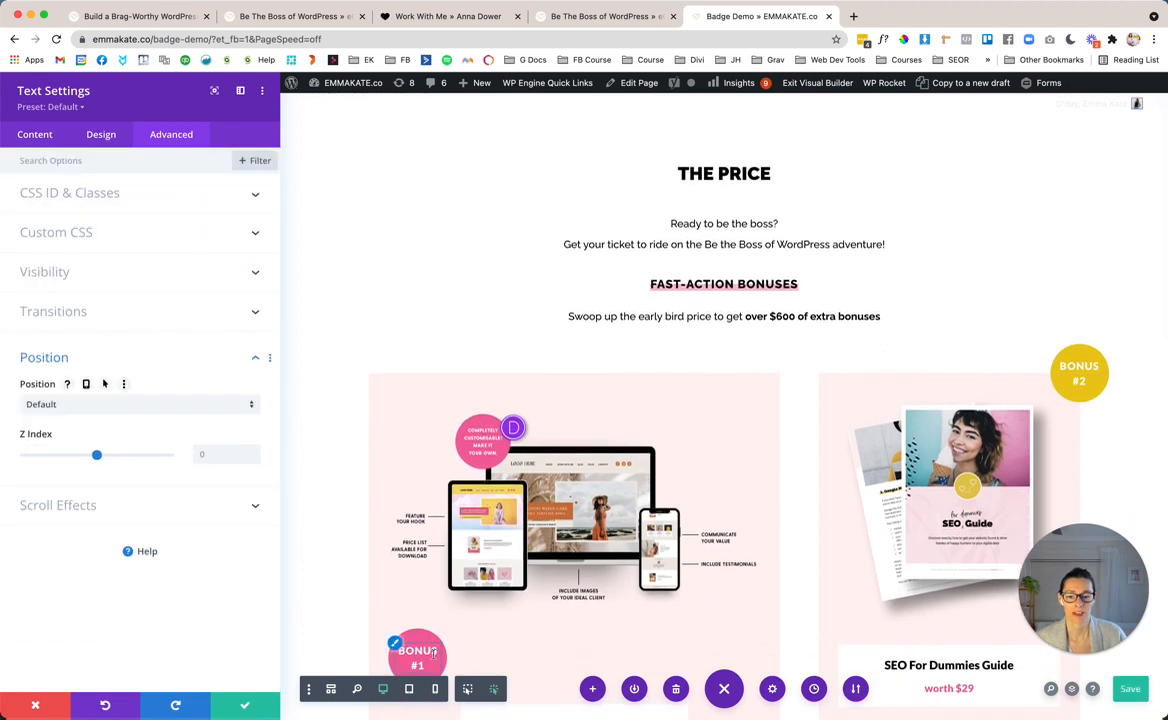
click(105, 403)
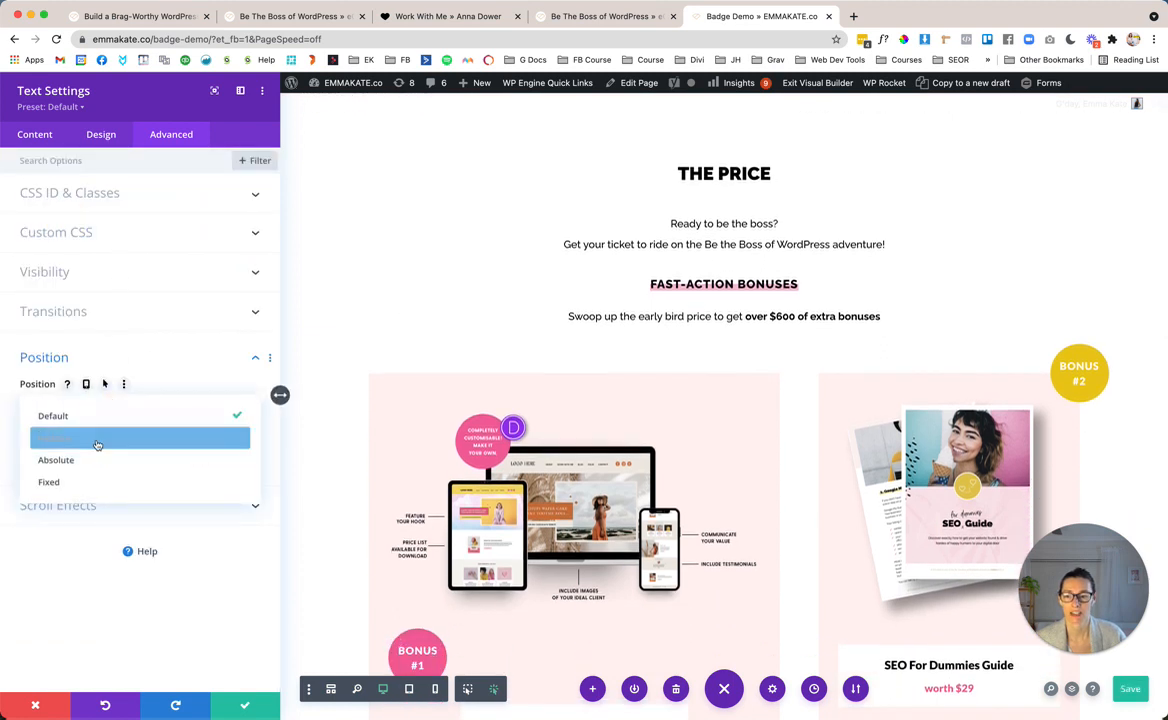
click(96, 460)
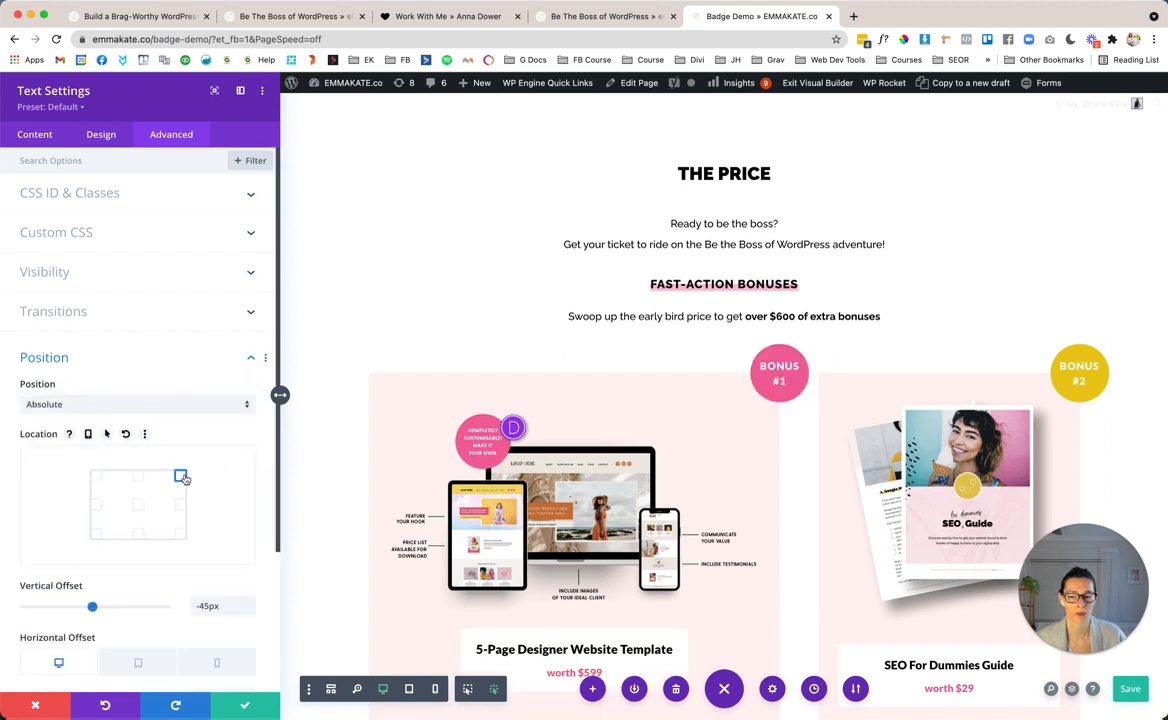
scroll(182, 478, down, 5)
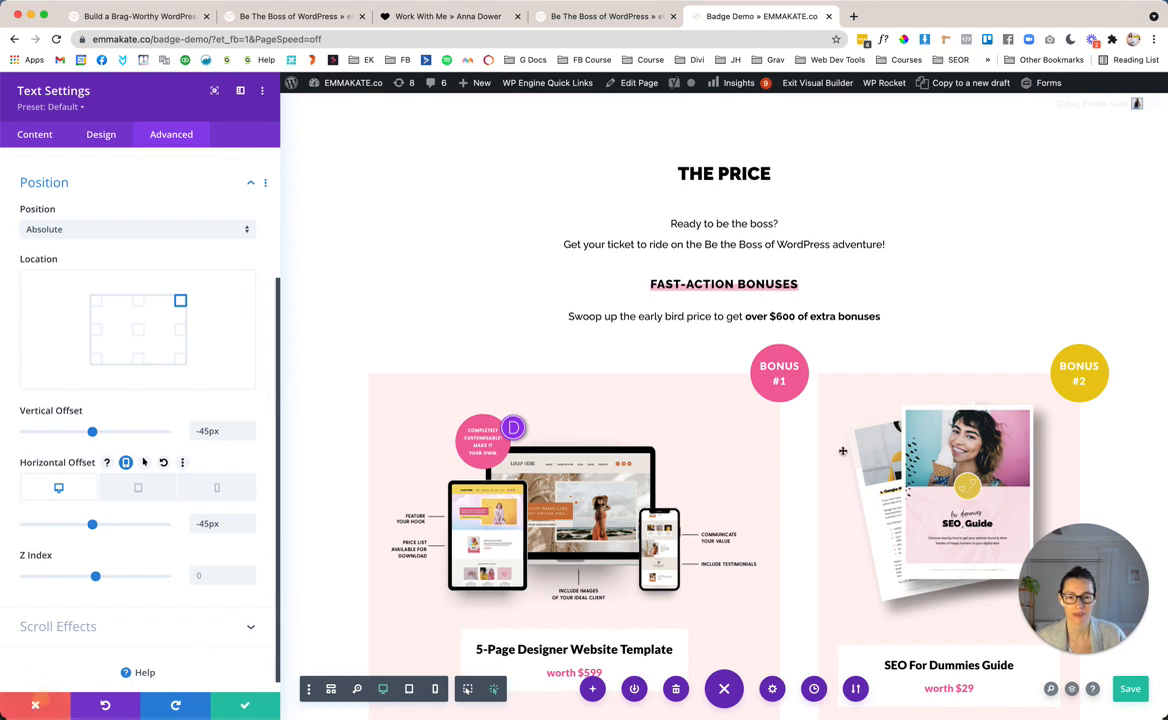
click(42, 704)
Insert a text module below the 5-Page Designer Website Template text in the lower row without badges.
scroll(757, 456, down, 5)
scroll(757, 456, down, 2)
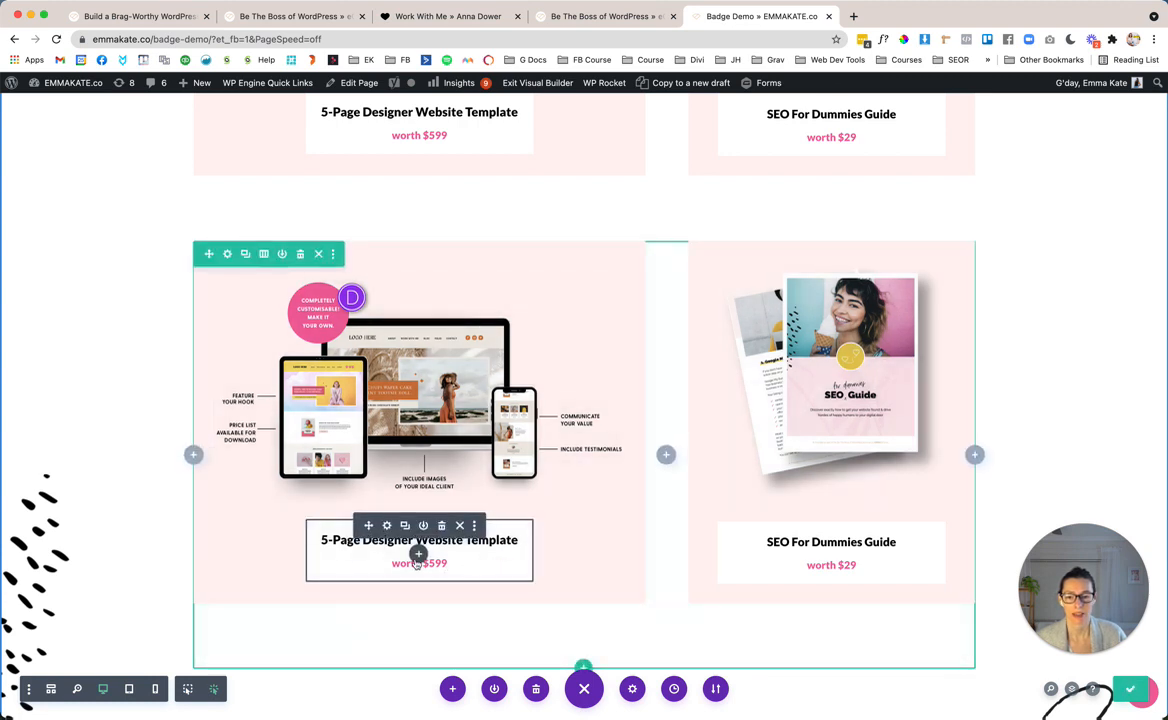
click(419, 556)
text(tex)
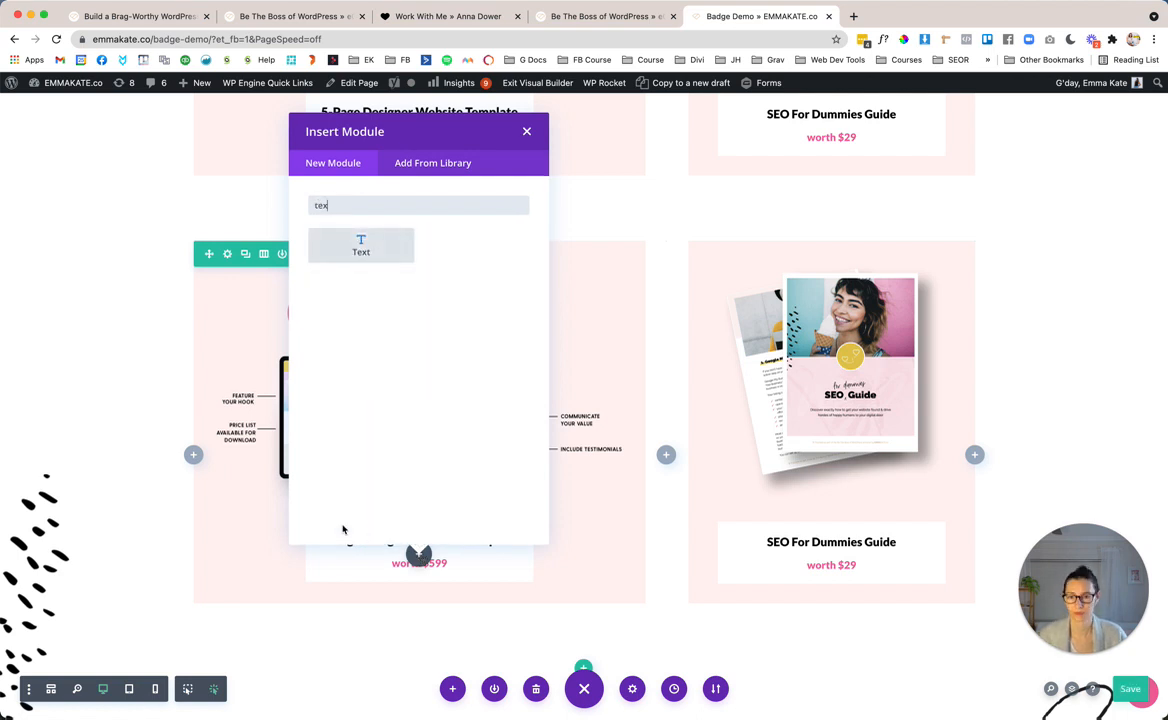
click(361, 244)
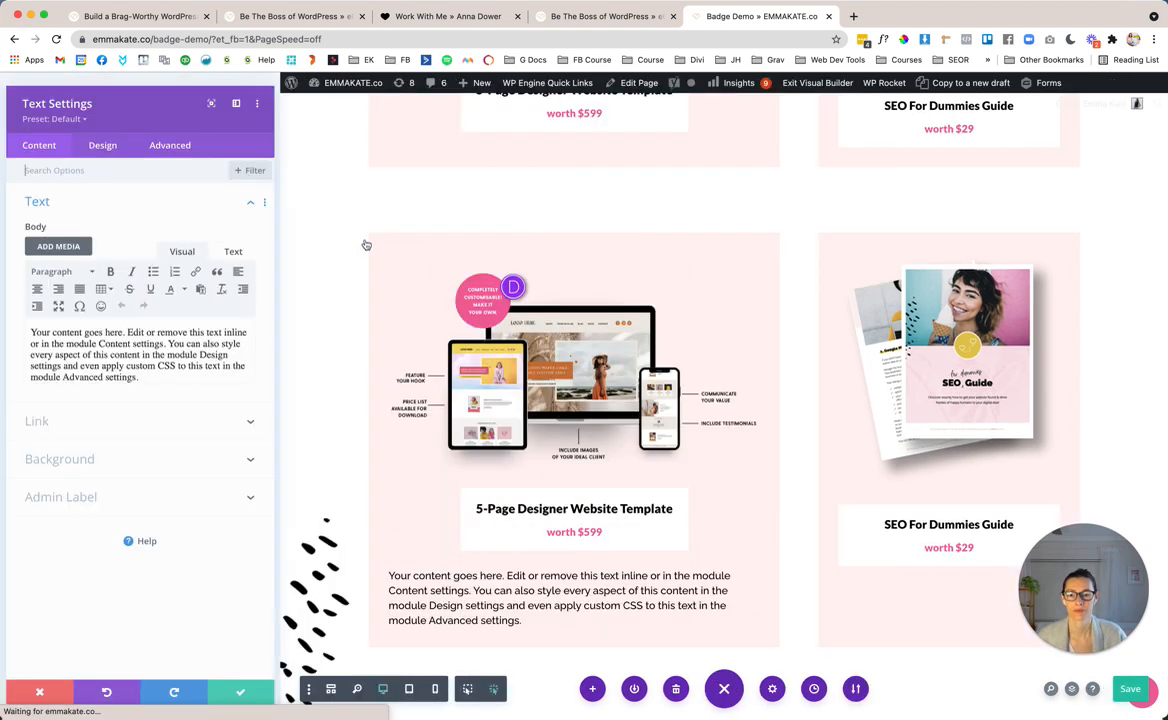
Replace the new text module's placeholder content with "BONUS" and "#1" on two lines.
triple_click(118, 380)
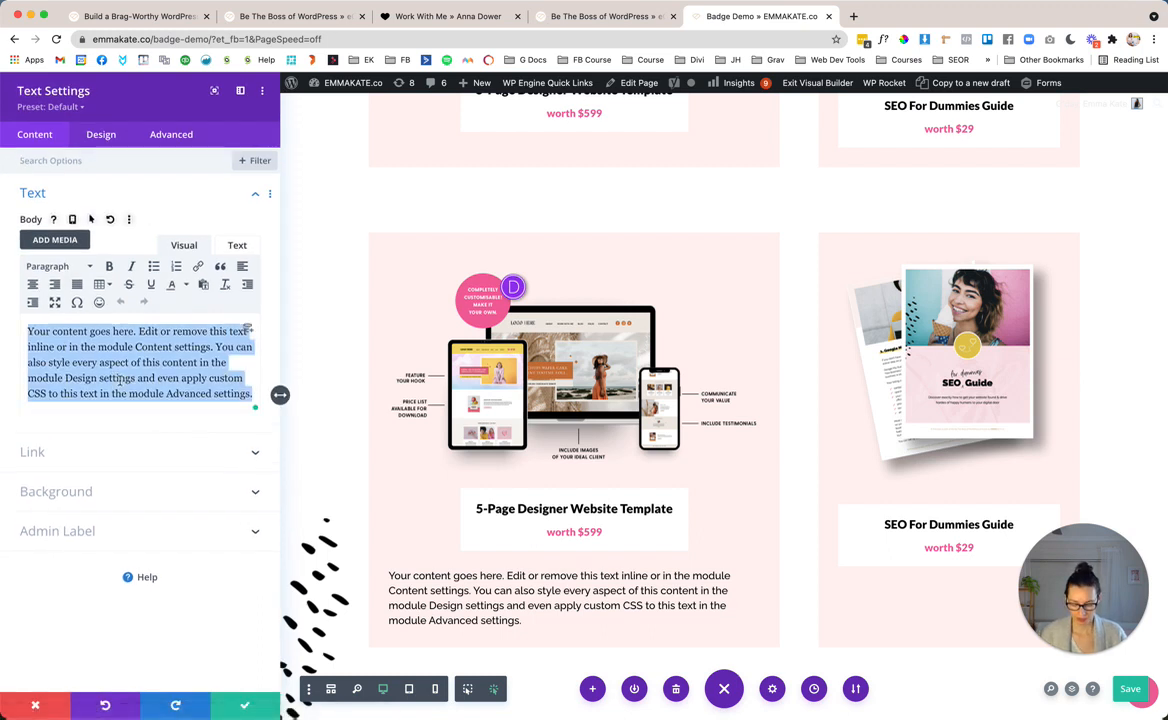
text(BONUS)
key(Return)
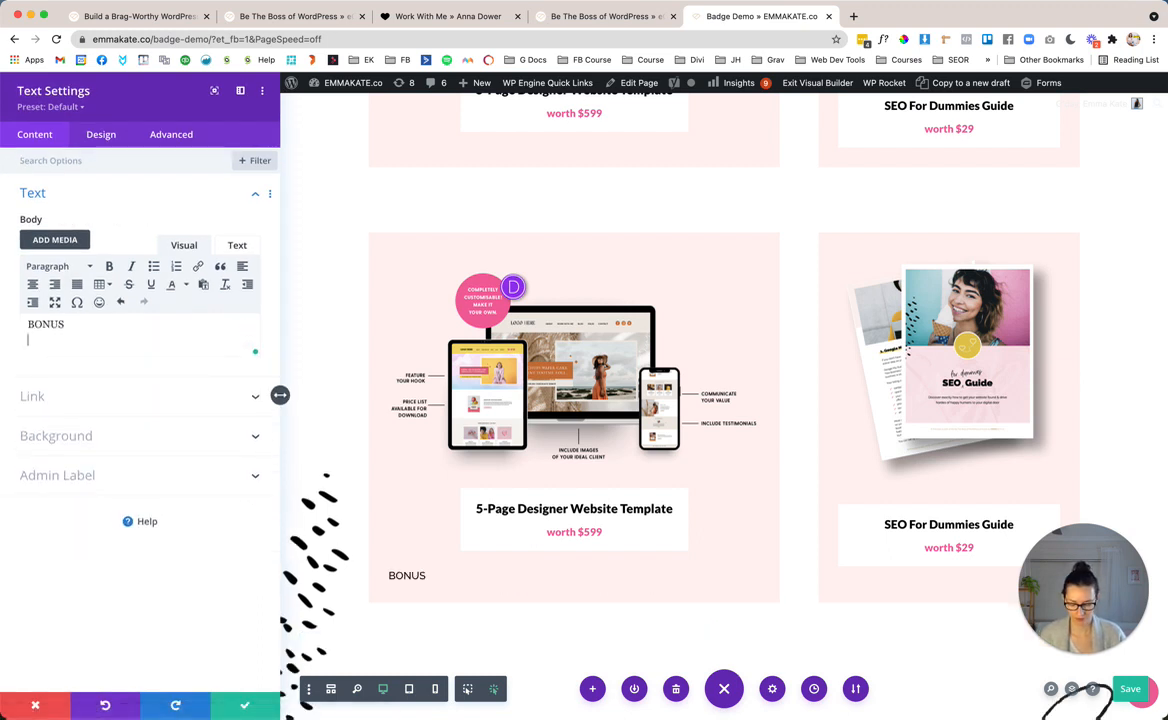
text(#1)
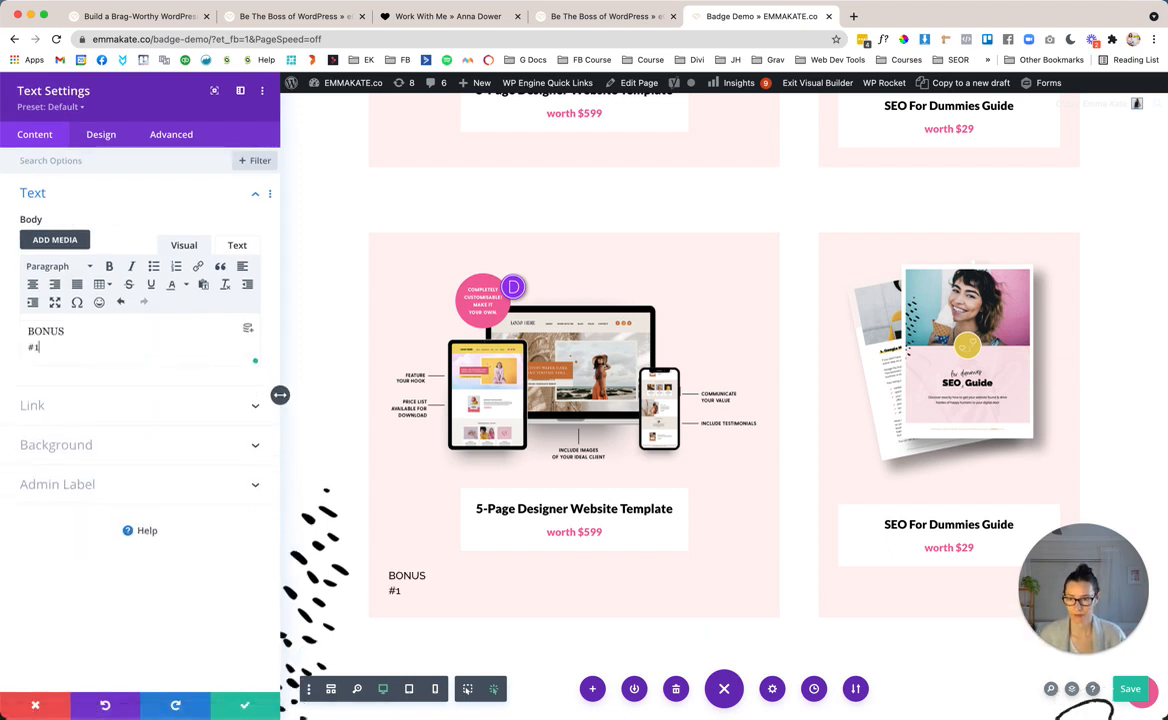
Give the new text module the saved pink background #f2649e and the admin label "Badge".
click(125, 446)
click(187, 496)
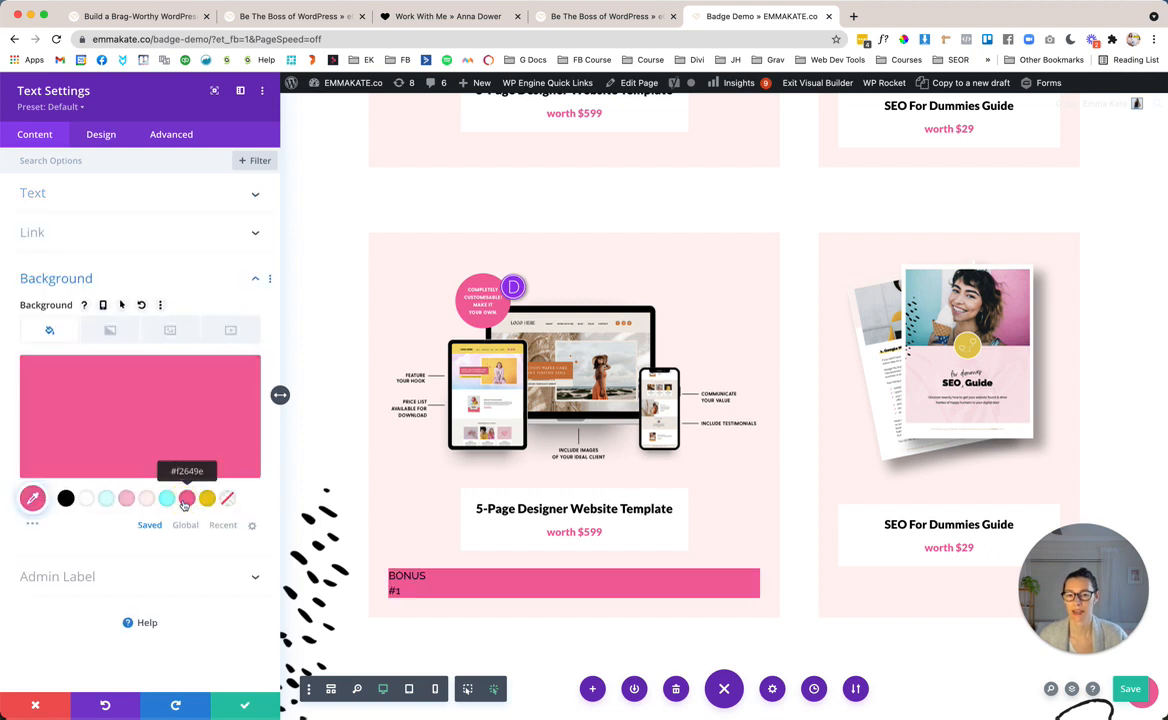
click(112, 578)
click(104, 365)
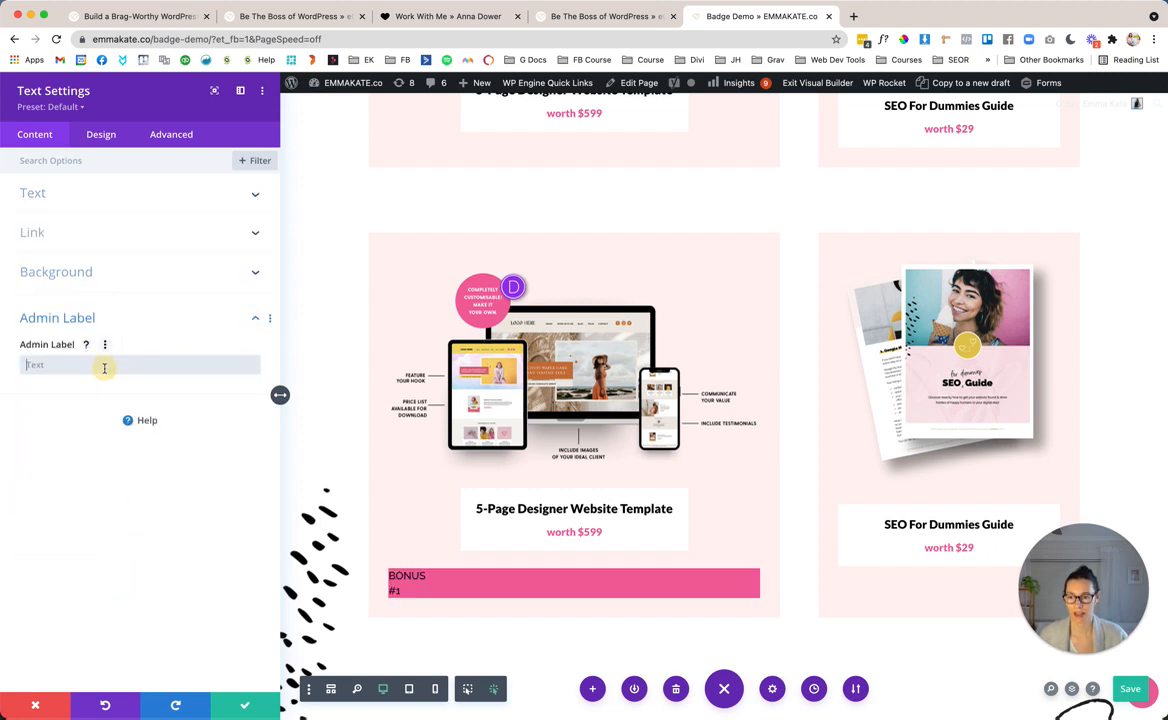
text(Badge)
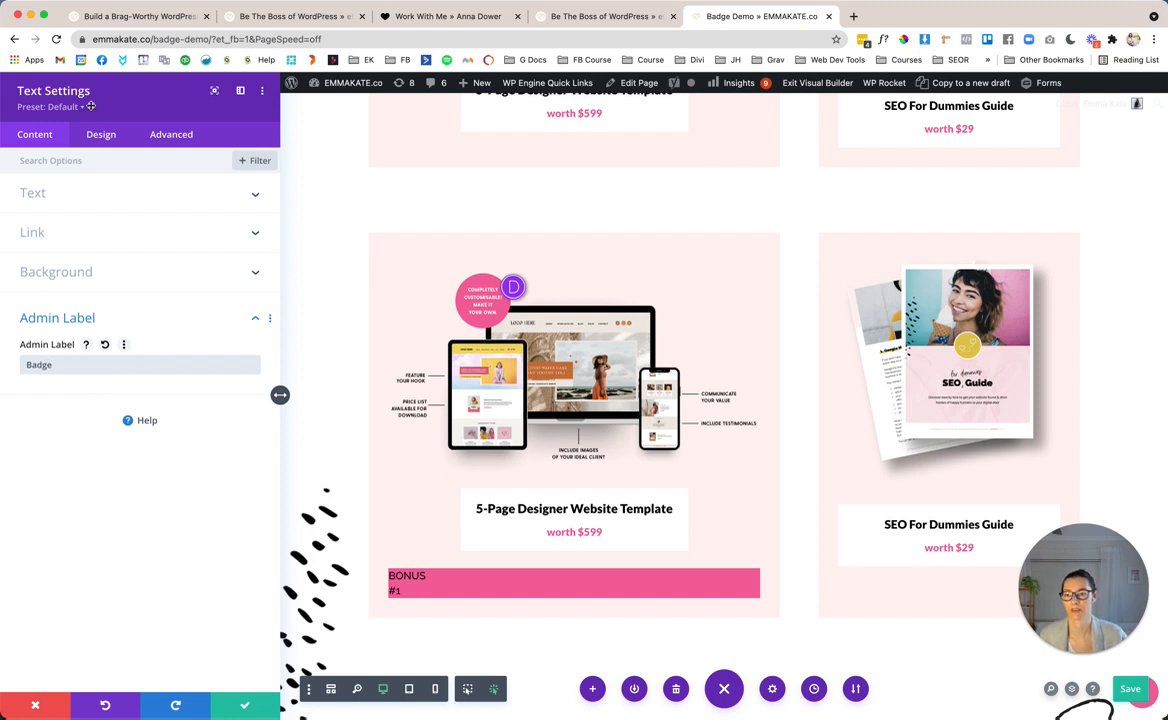
Set the new badge's text to Ultra Bold weight and white colour.
click(98, 145)
click(78, 197)
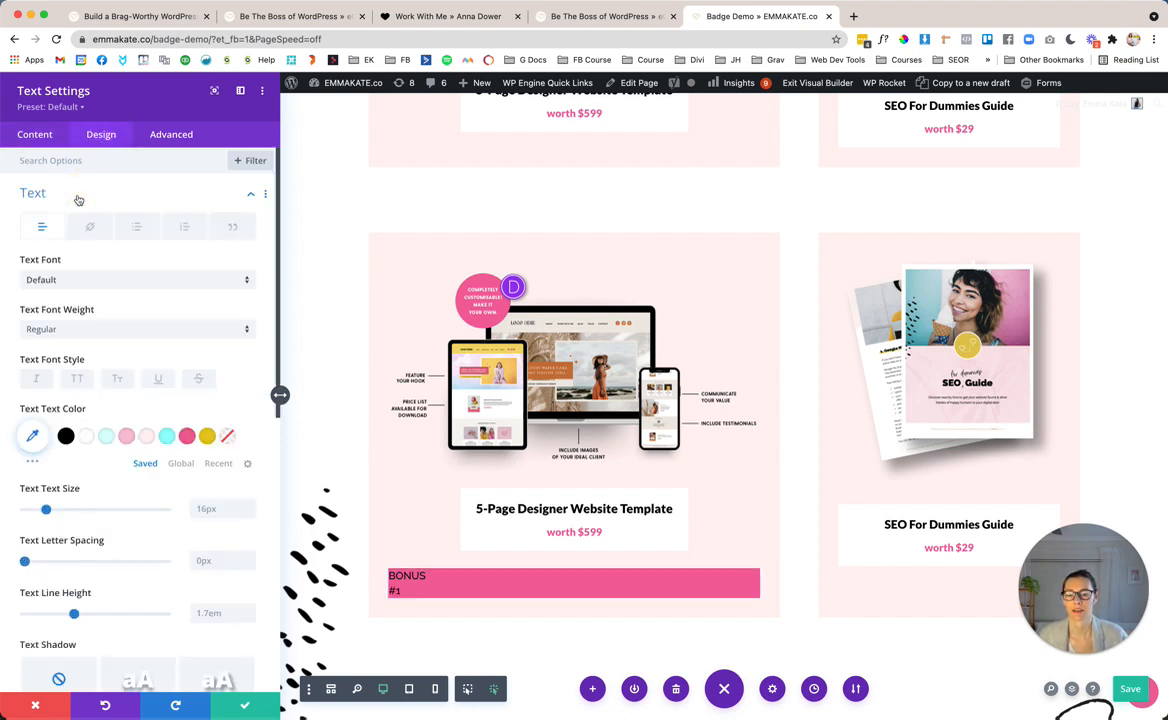
click(73, 339)
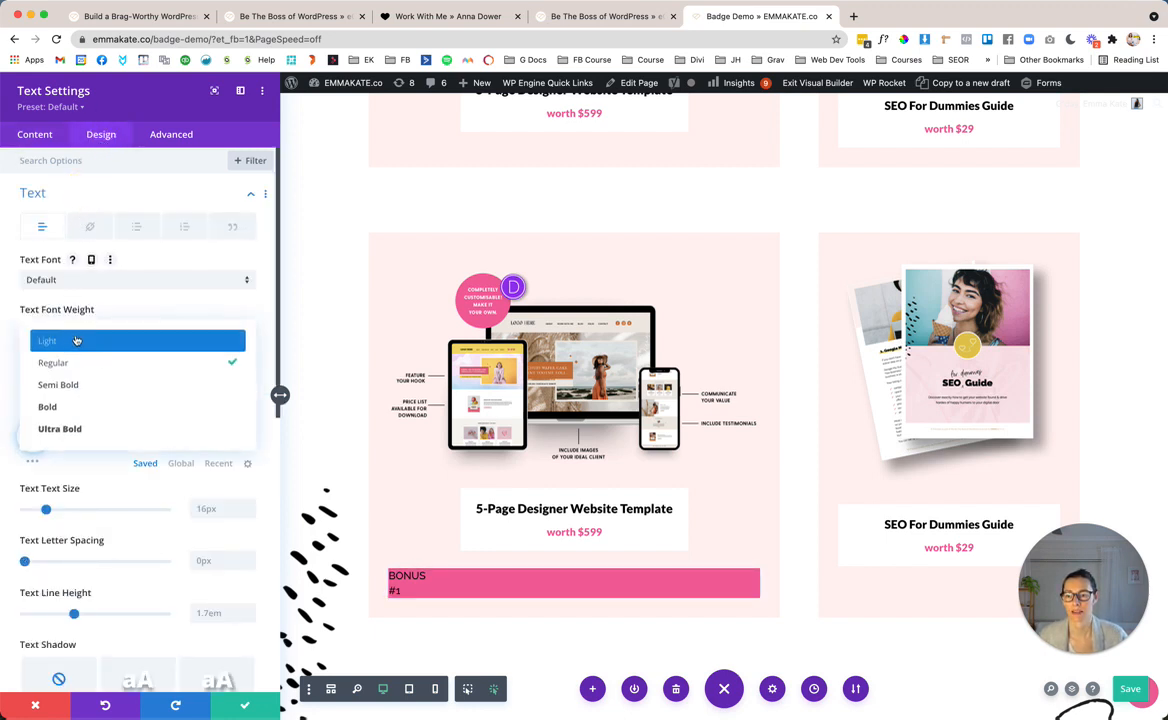
click(76, 426)
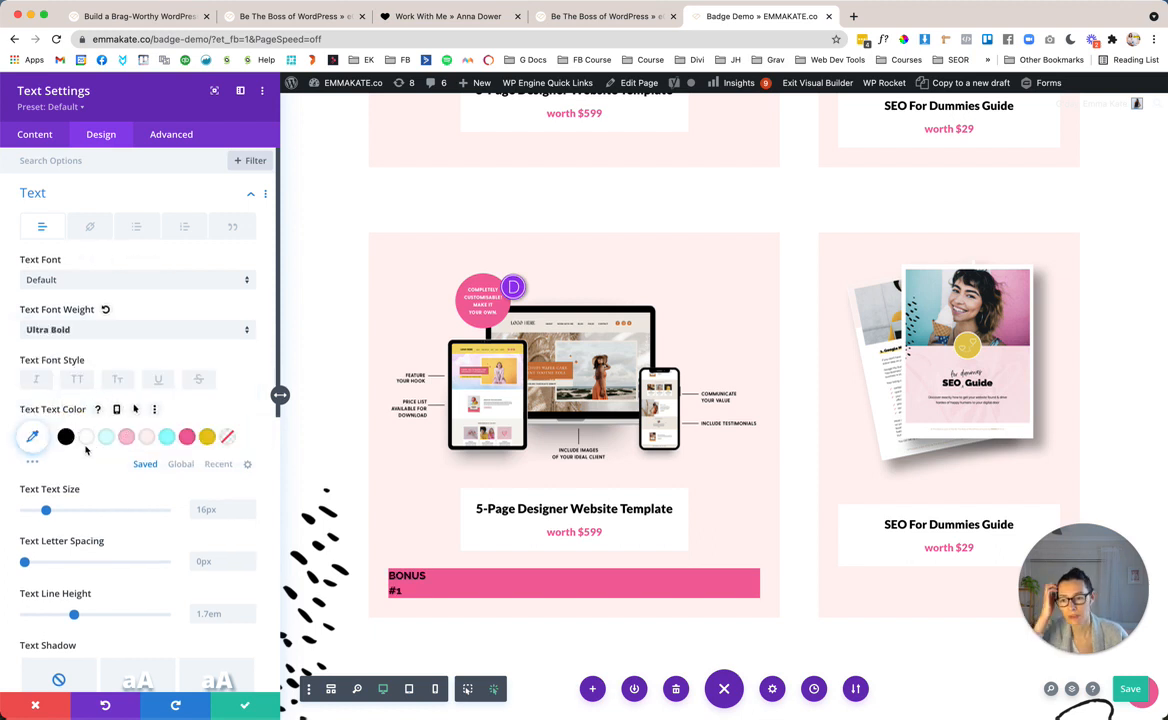
click(86, 436)
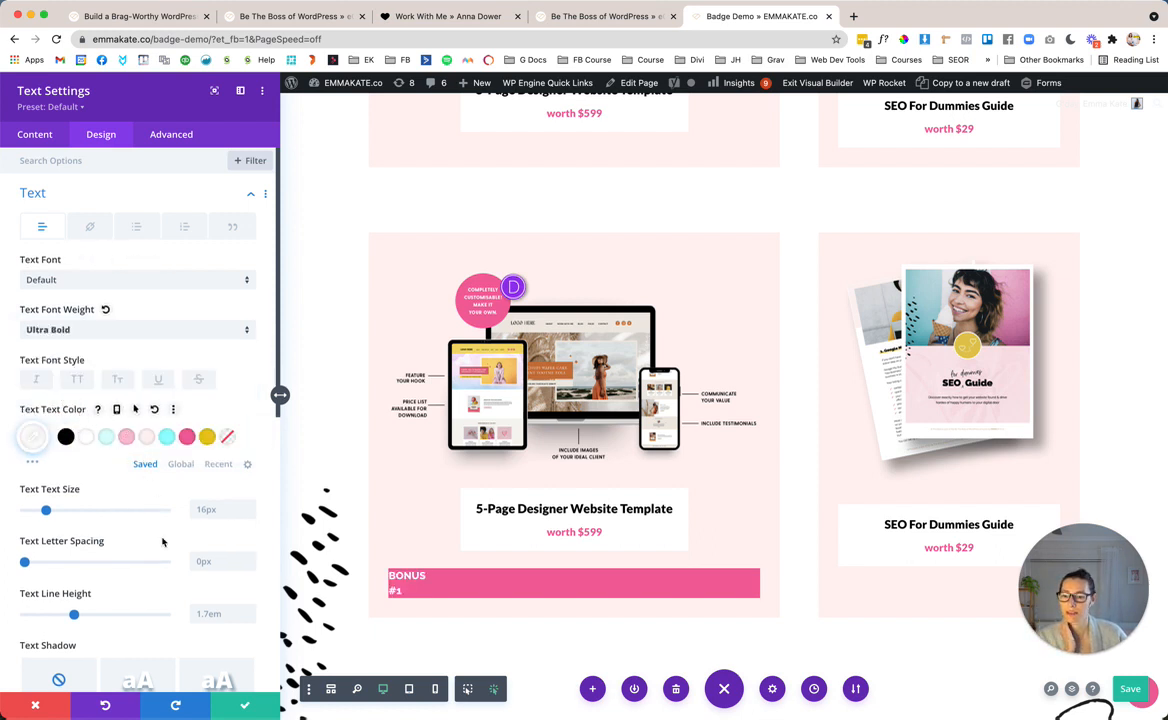
Set the new badge's text letter spacing to 1px and centre its text alignment.
click(249, 558)
scroll(237, 560, down, 1)
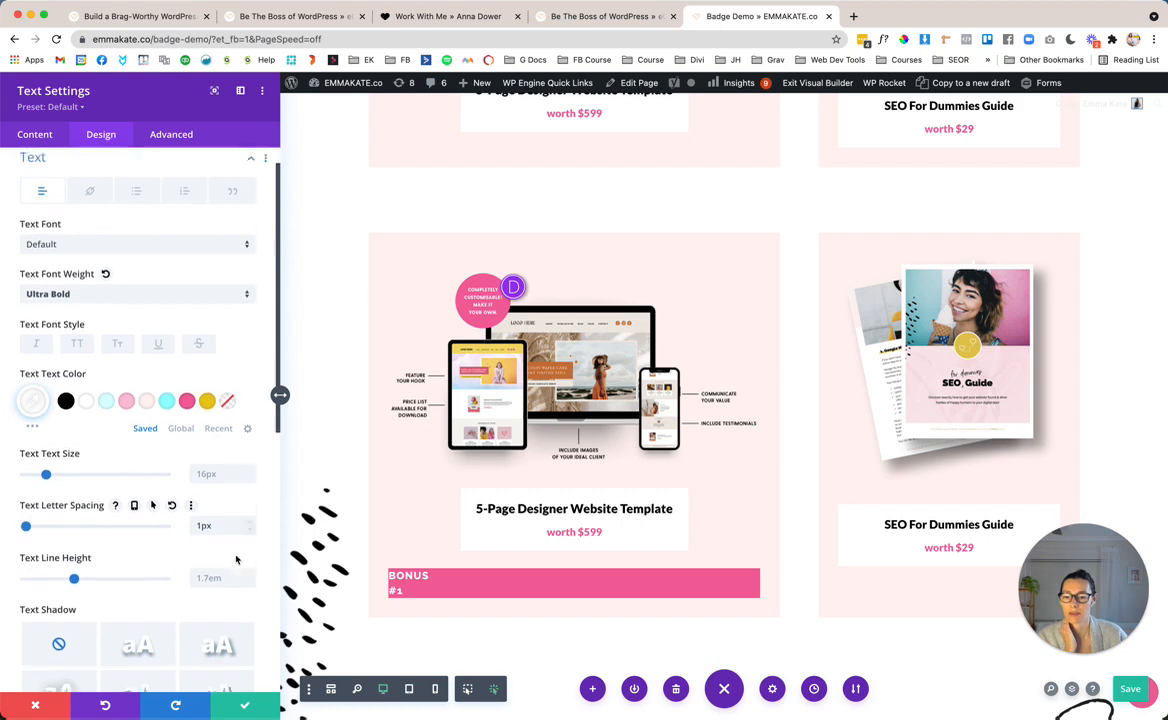
scroll(237, 560, down, 4)
click(127, 622)
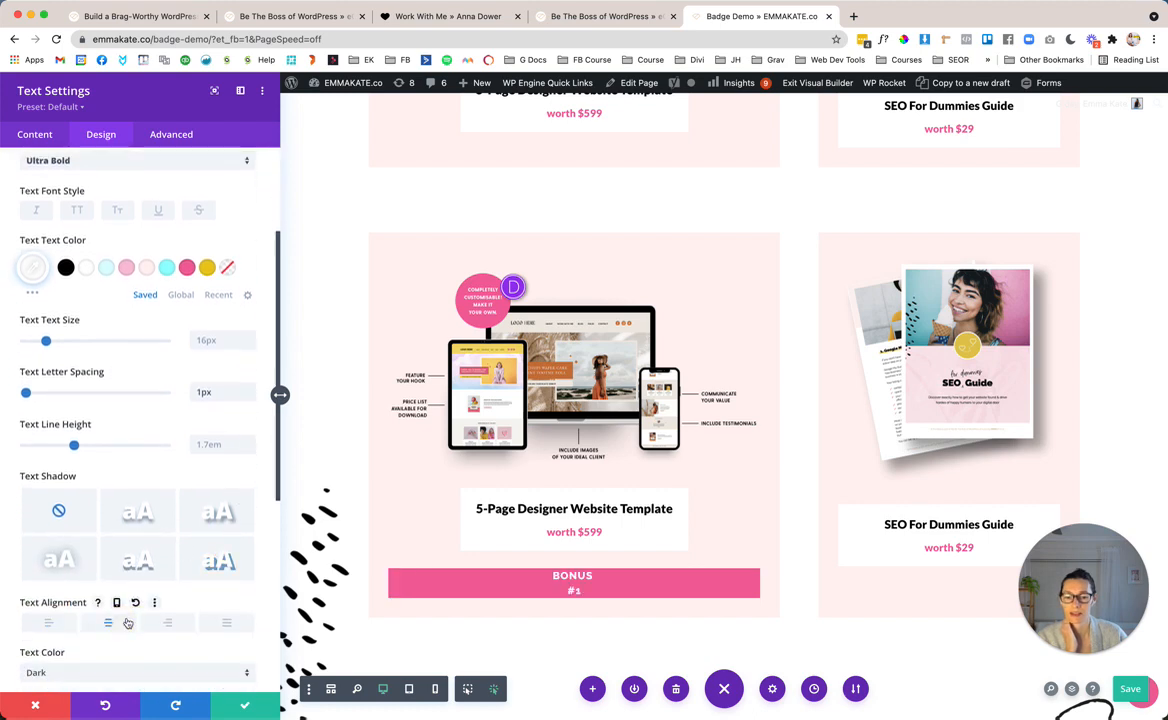
scroll(500, 484, up, 8)
scroll(500, 484, down, 2)
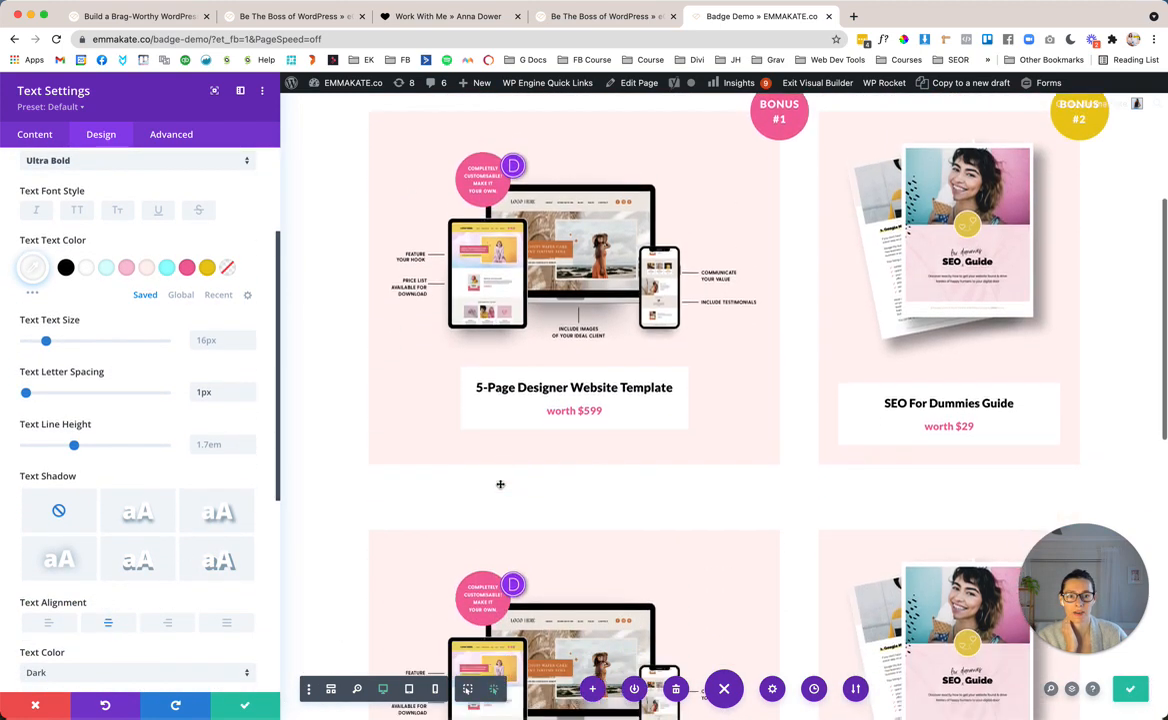
scroll(500, 484, down, 9)
scroll(112, 525, down, 8)
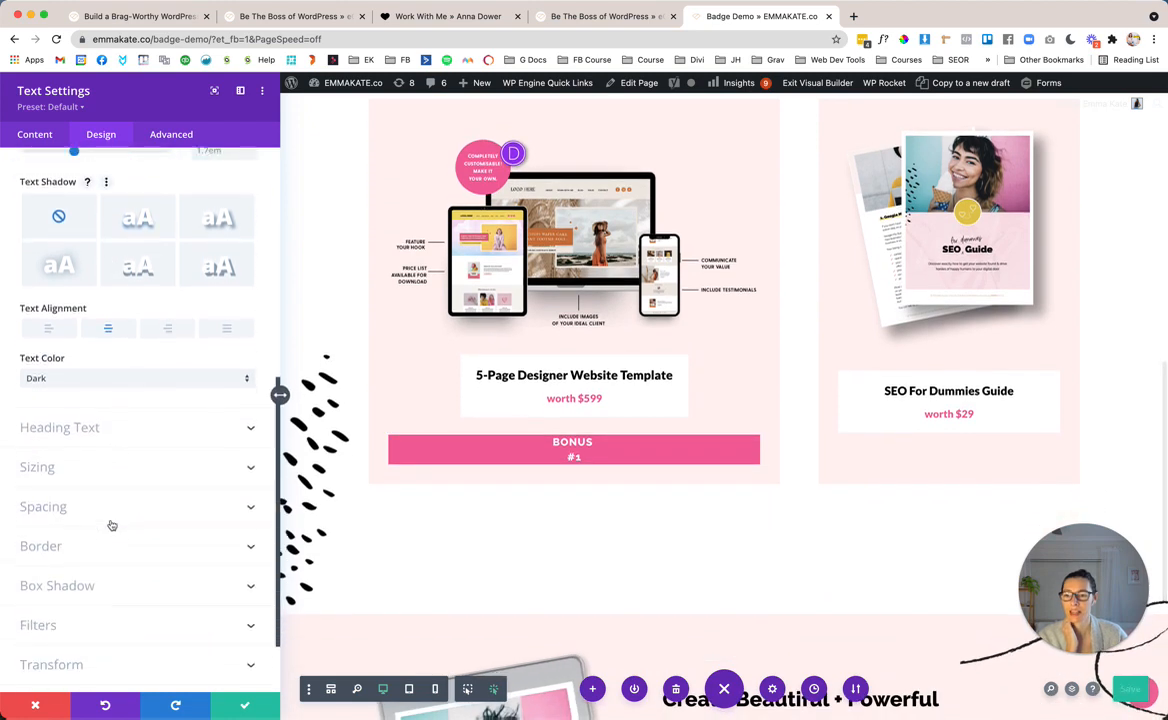
Set the new badge's width and height to 90px each.
scroll(112, 525, down, 3)
click(110, 377)
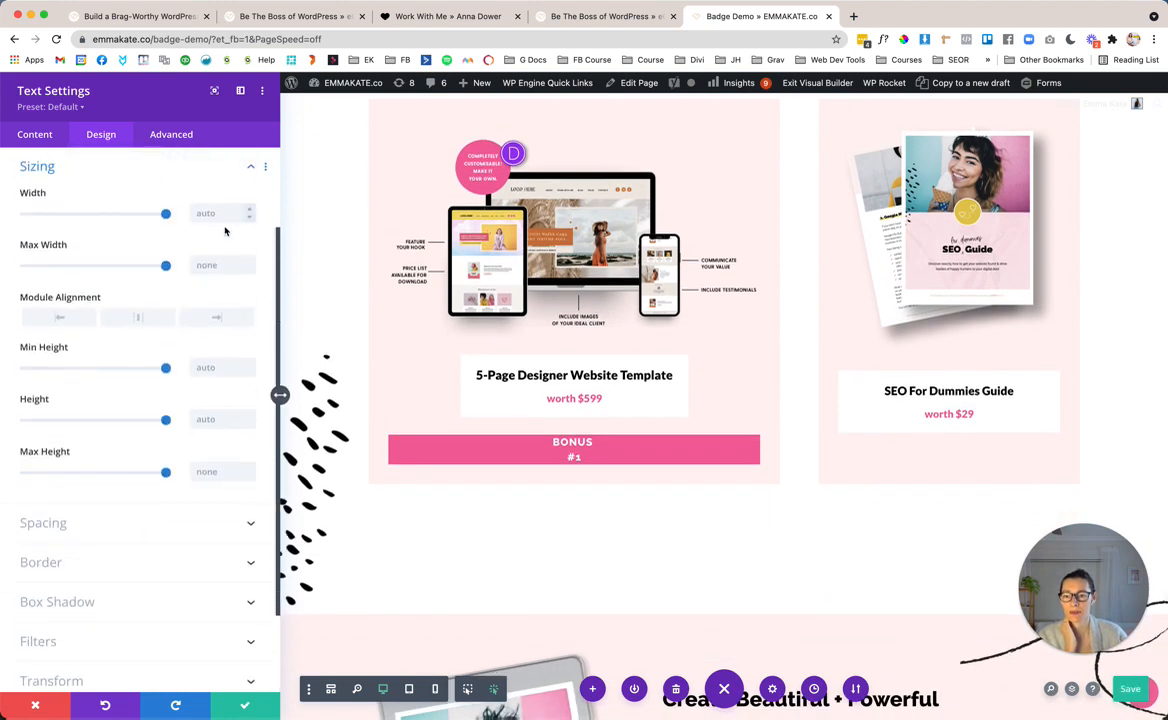
scroll(232, 231, up, 3)
click(222, 289)
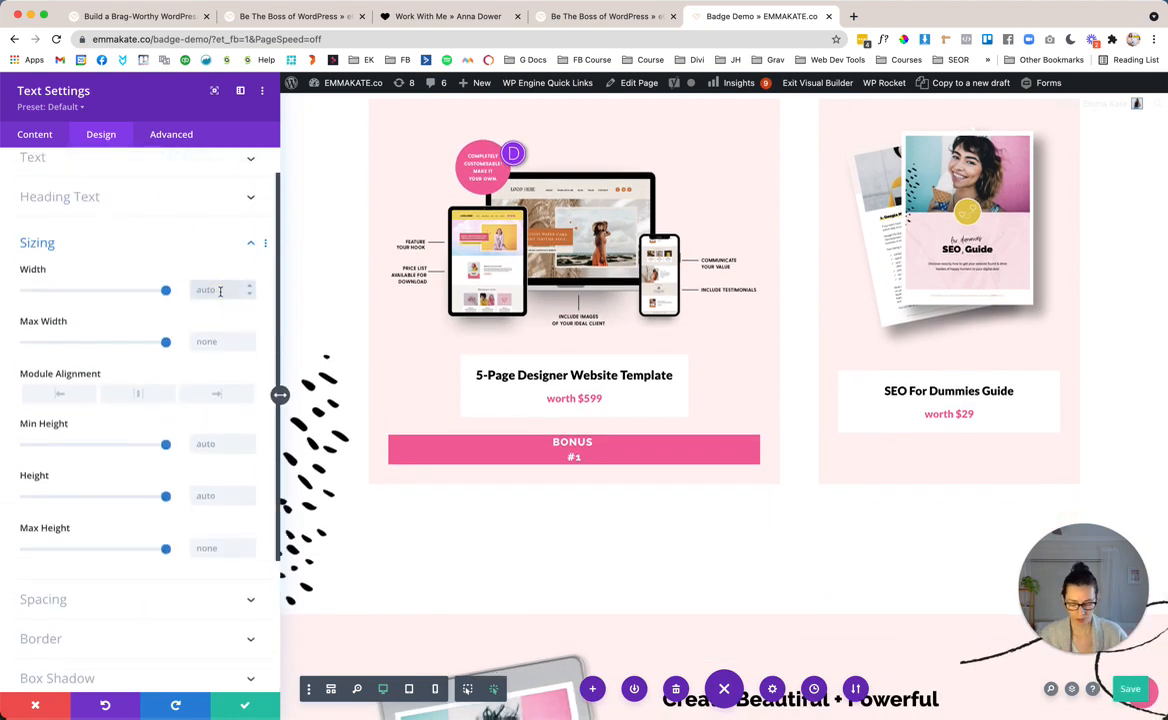
text(90px)
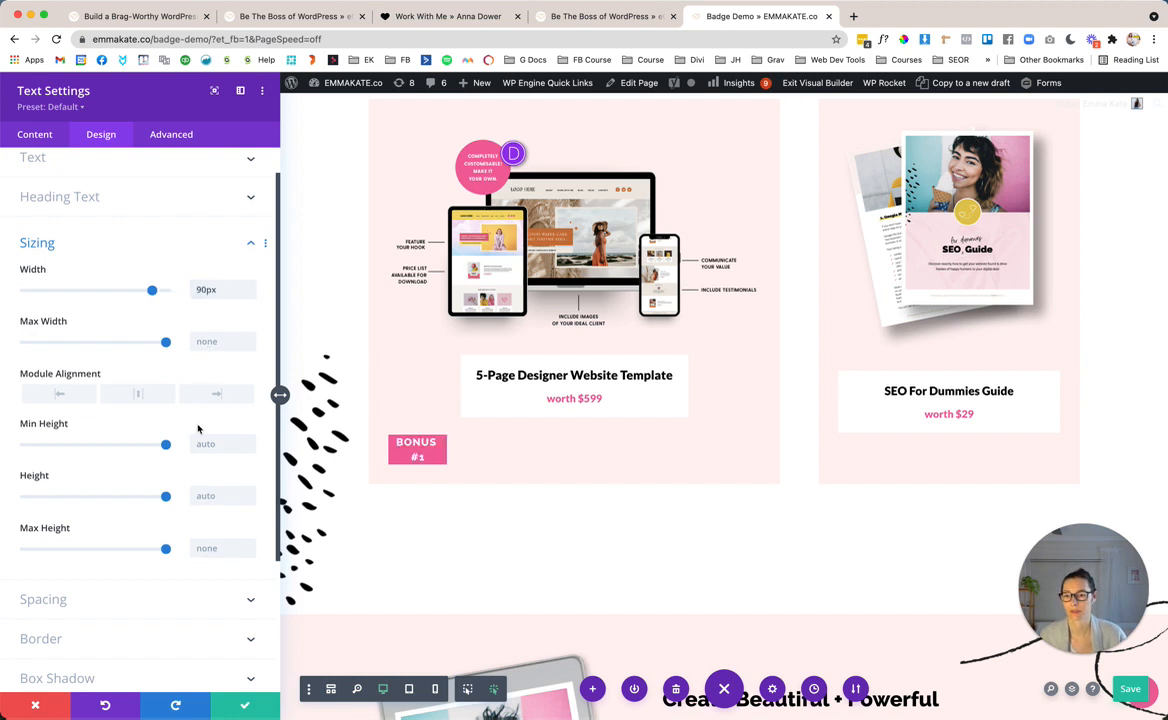
click(205, 495)
text(8)
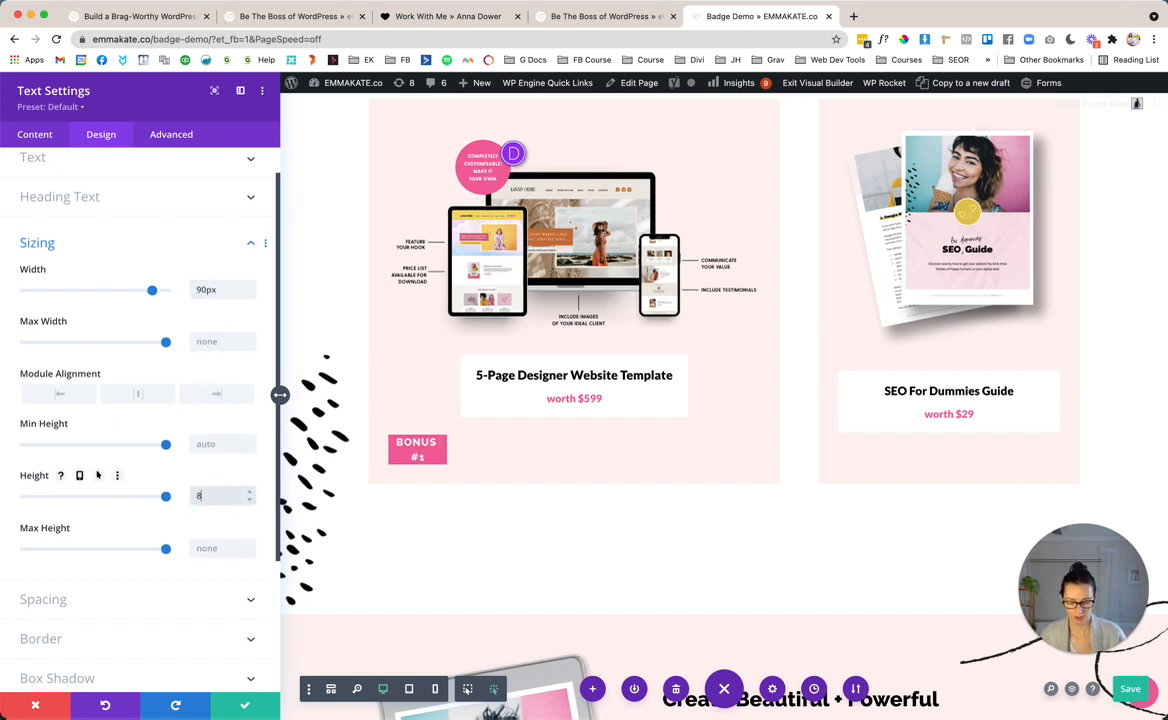
text(90px)
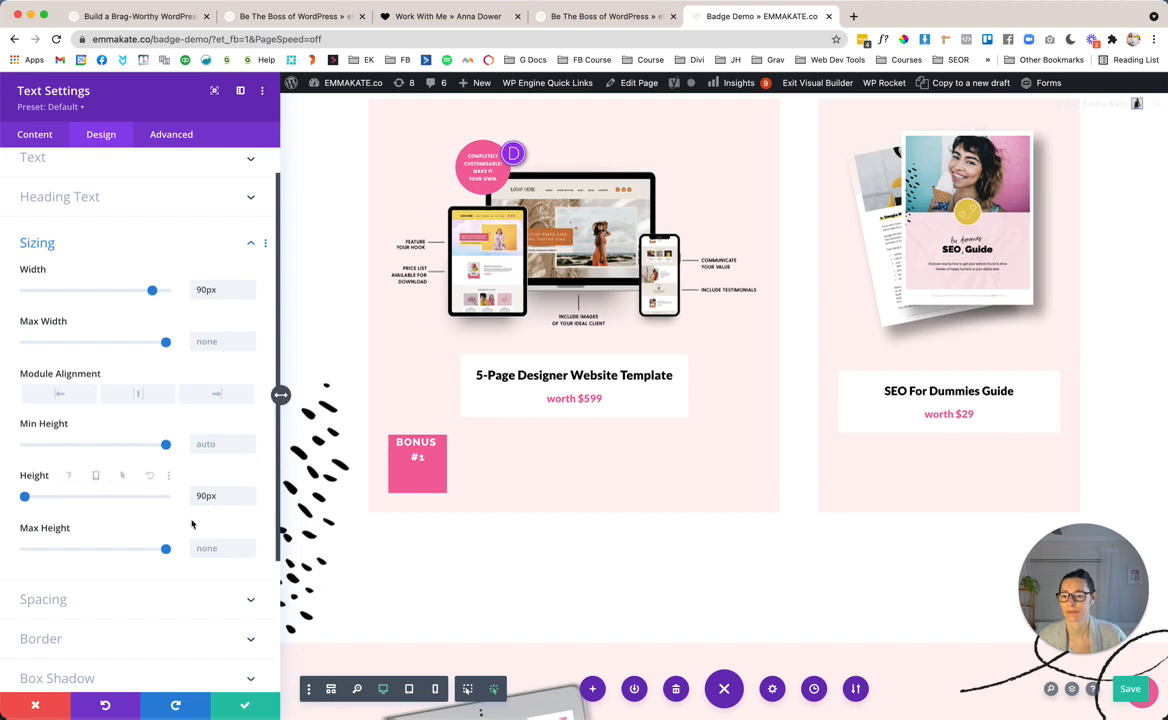
Link the new badge's top and bottom padding and set both to 22px.
scroll(144, 517, down, 2)
click(131, 512)
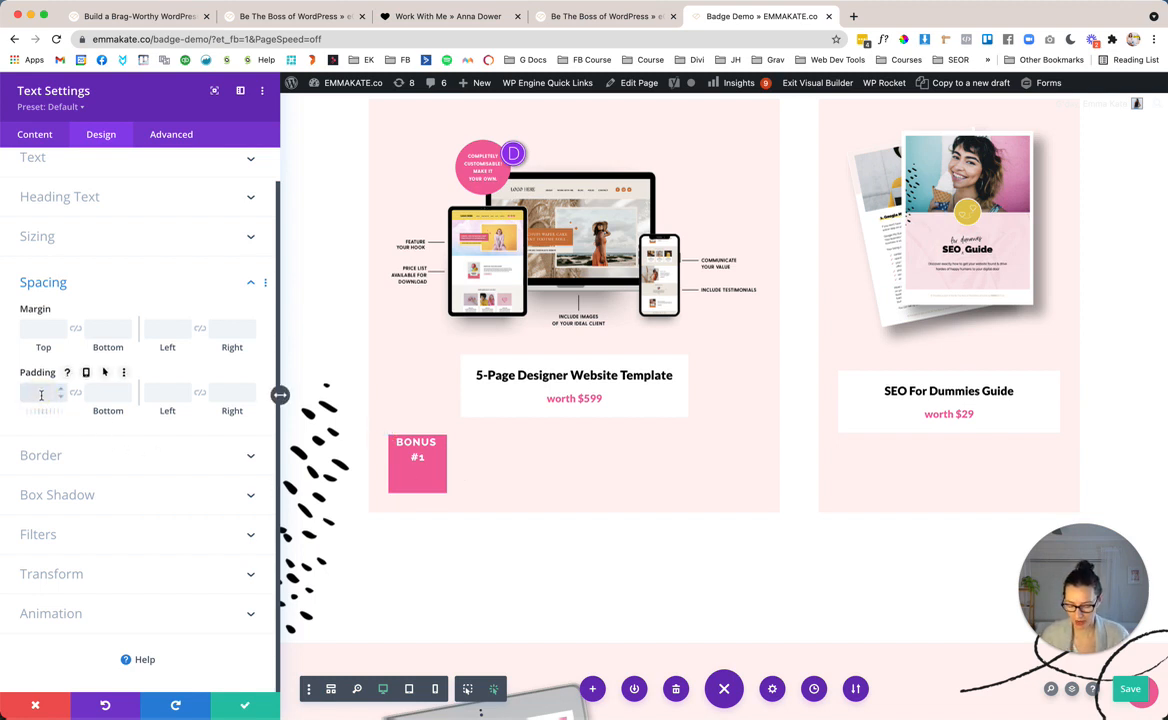
key(Tab)
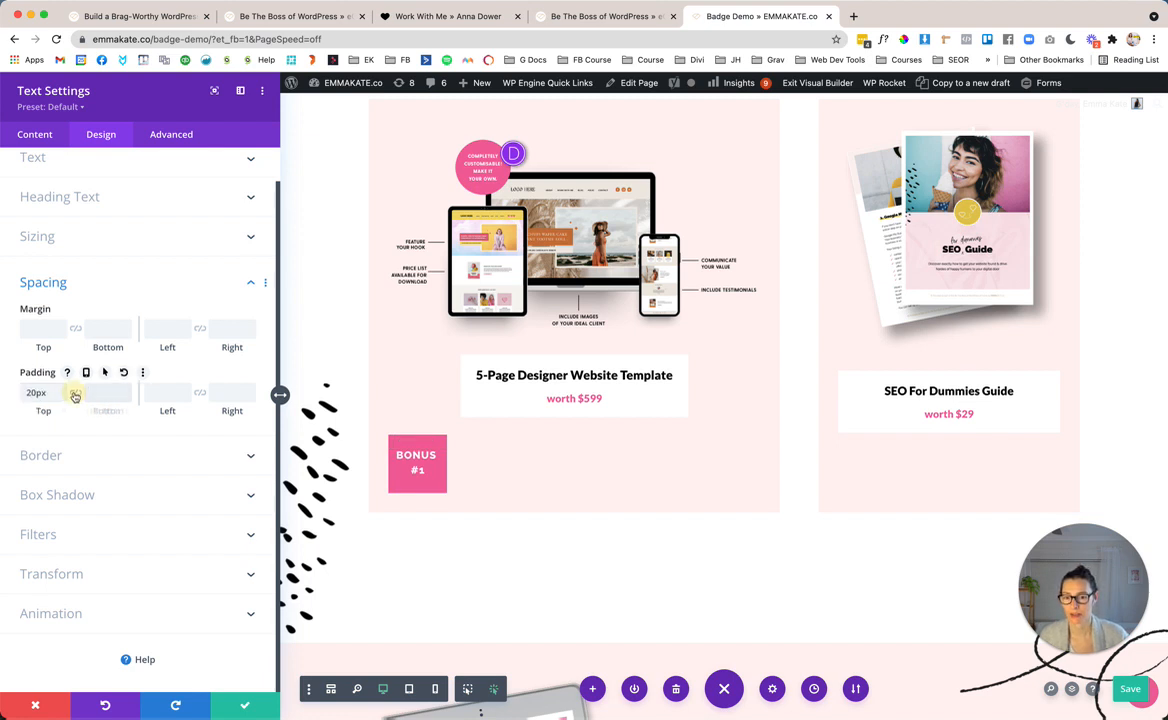
click(75, 393)
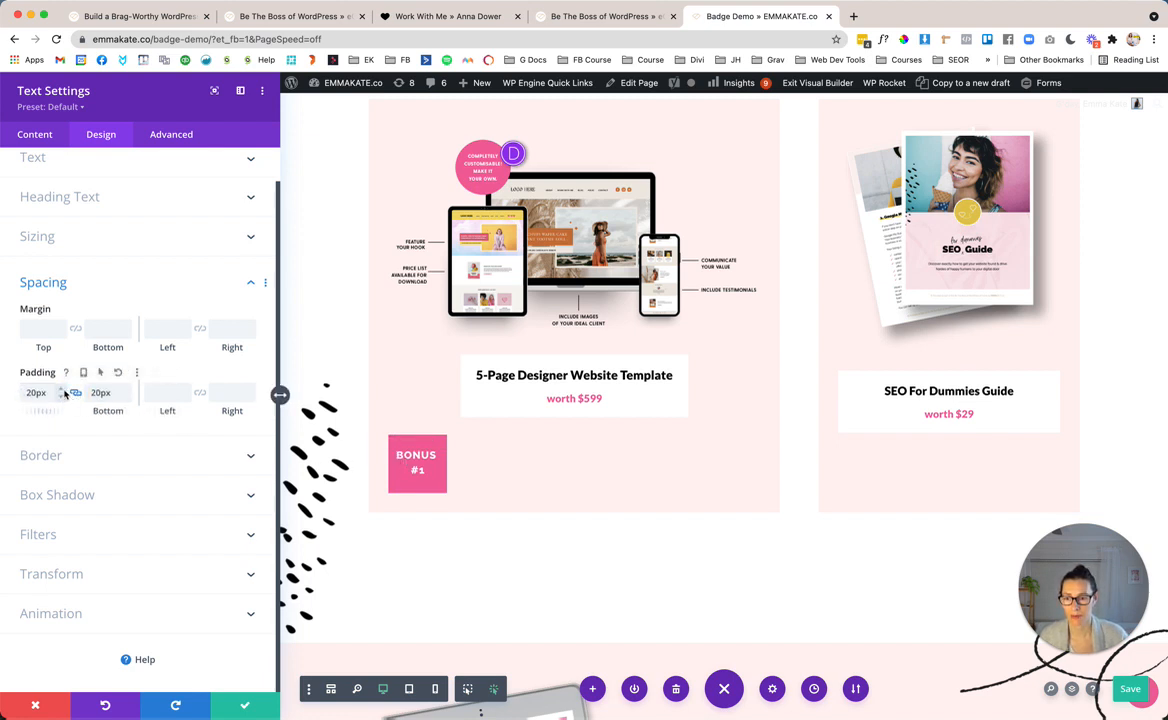
click(61, 390)
click(61, 390)
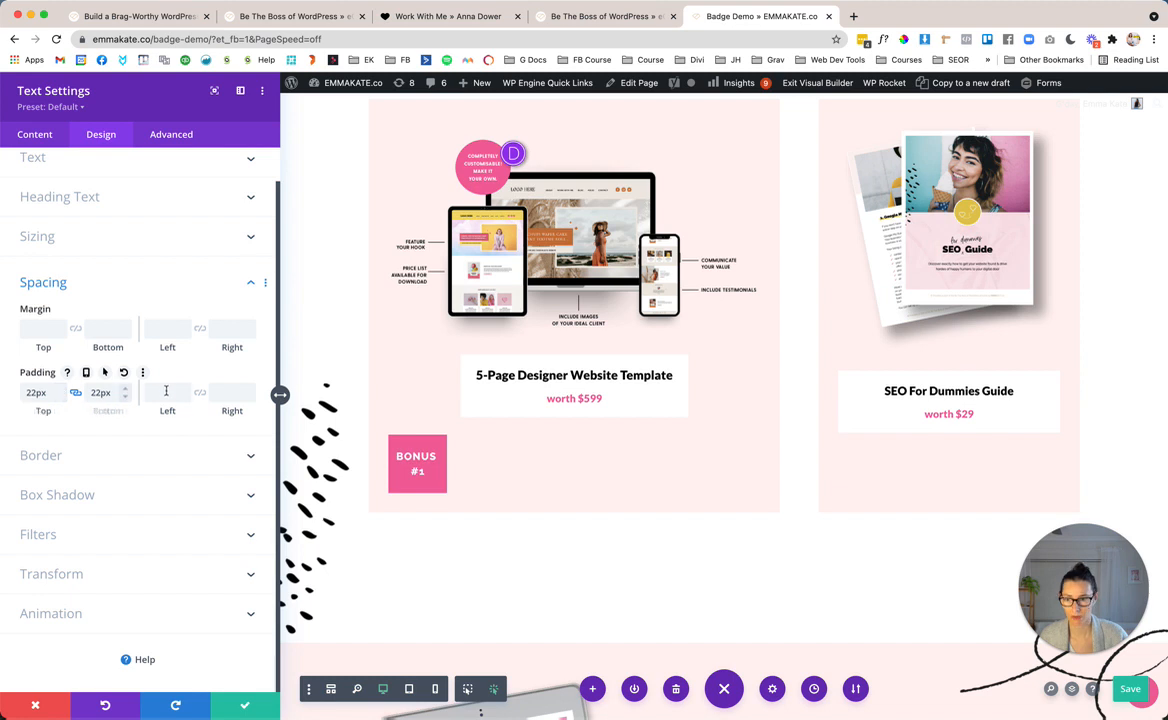
Set the new badge's left padding to 10px and link the right padding to the same value.
click(165, 393)
text(10)
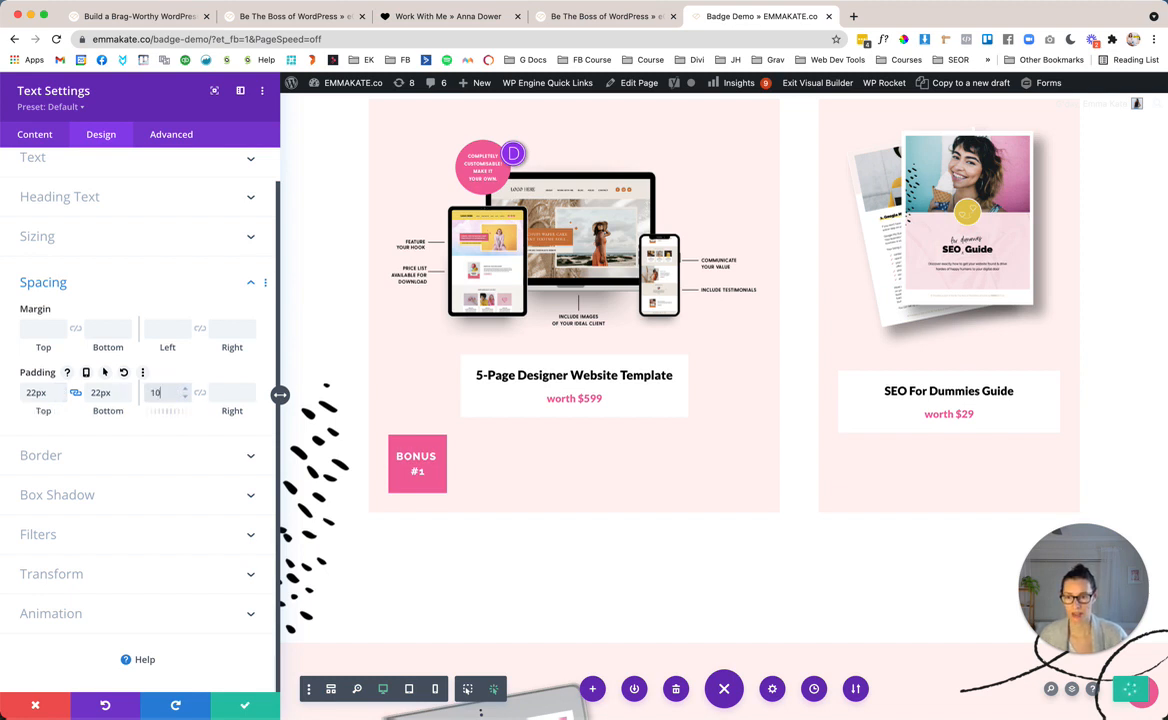
key(Tab)
click(200, 396)
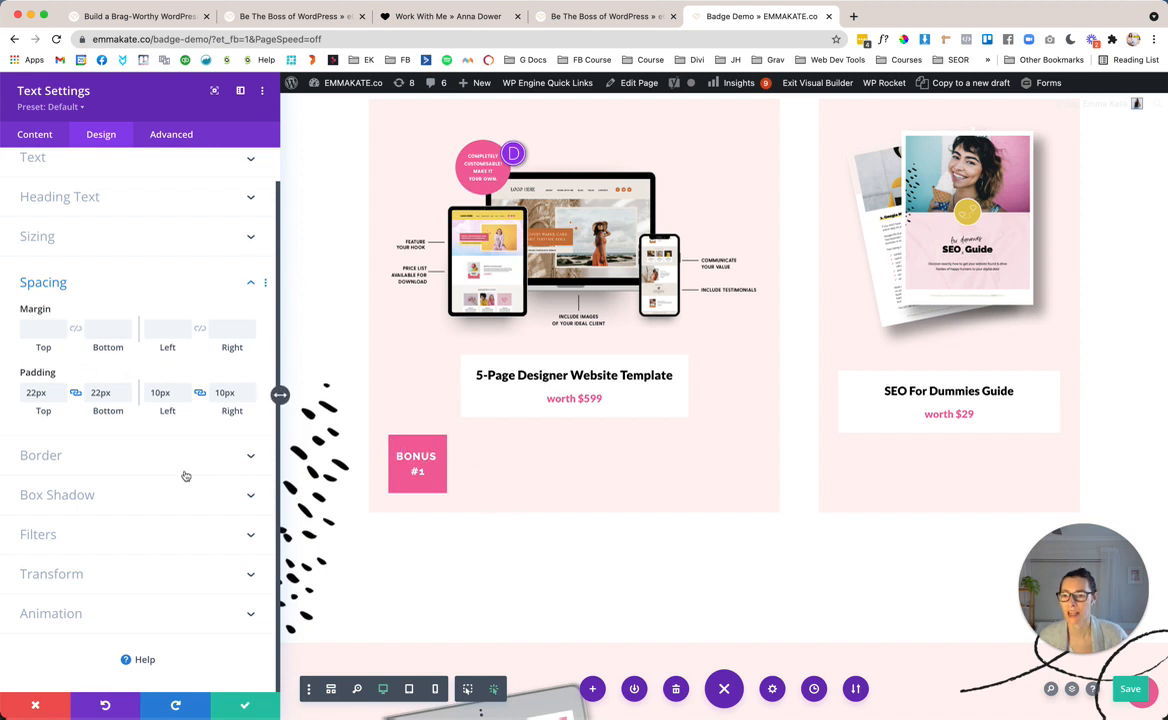
Round all four corners of the new badge by 45px to make it a circle.
click(74, 456)
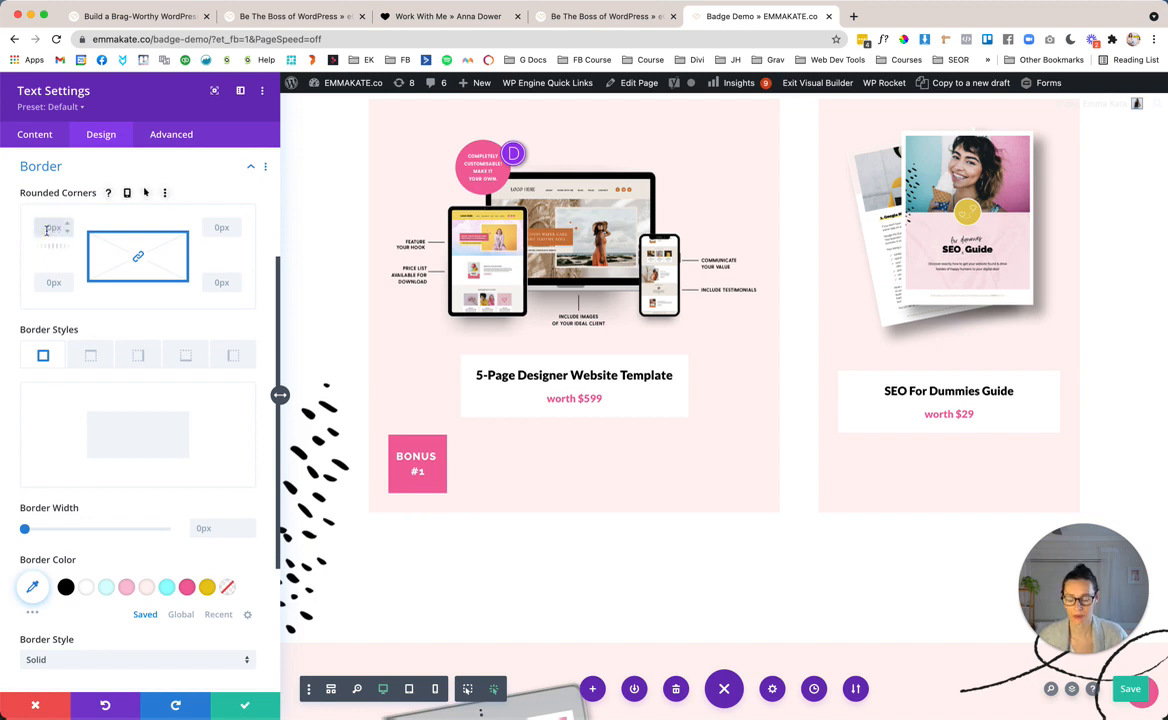
text(45)
key(Tab)
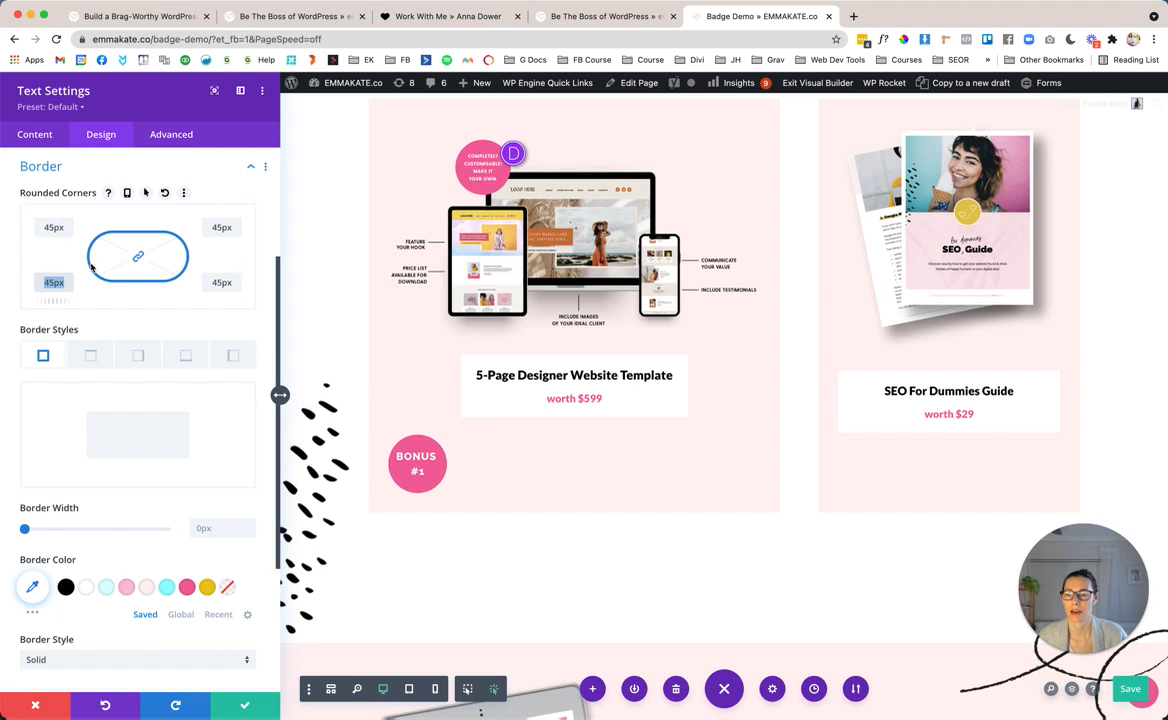
Give the new badge Absolute positioning, anchored to the top-right corner of its column.
scroll(93, 266, down, 5)
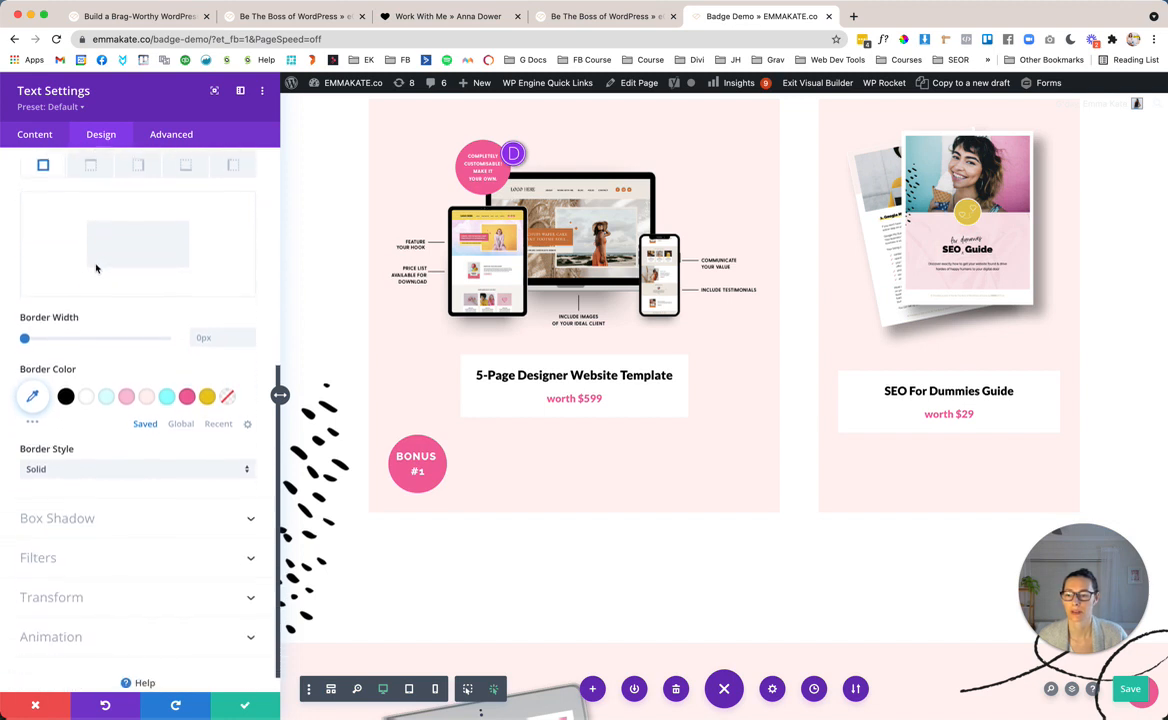
scroll(94, 268, down, 1)
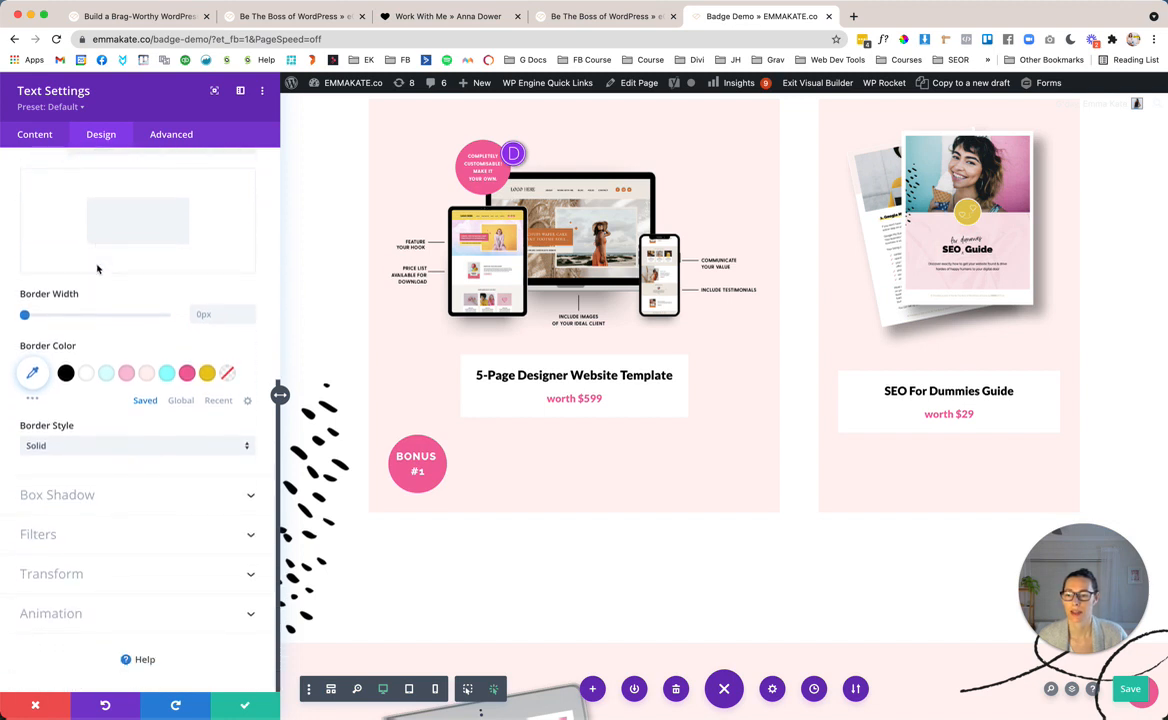
click(171, 136)
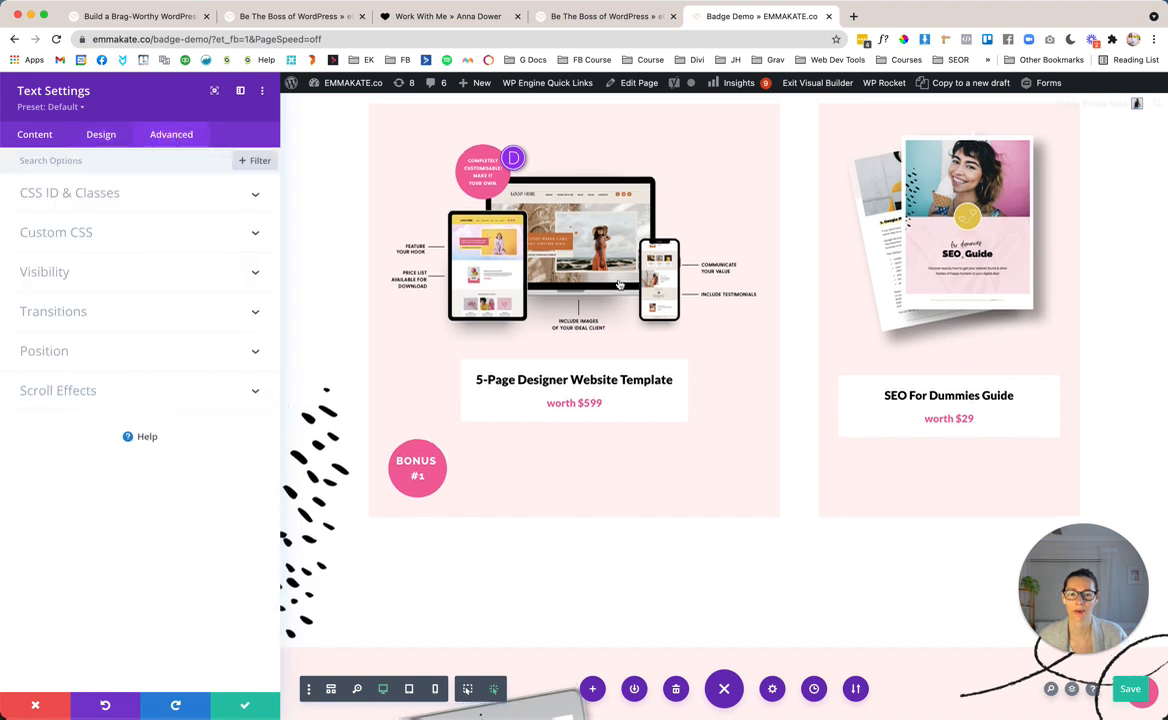
scroll(800, 250, up, 2)
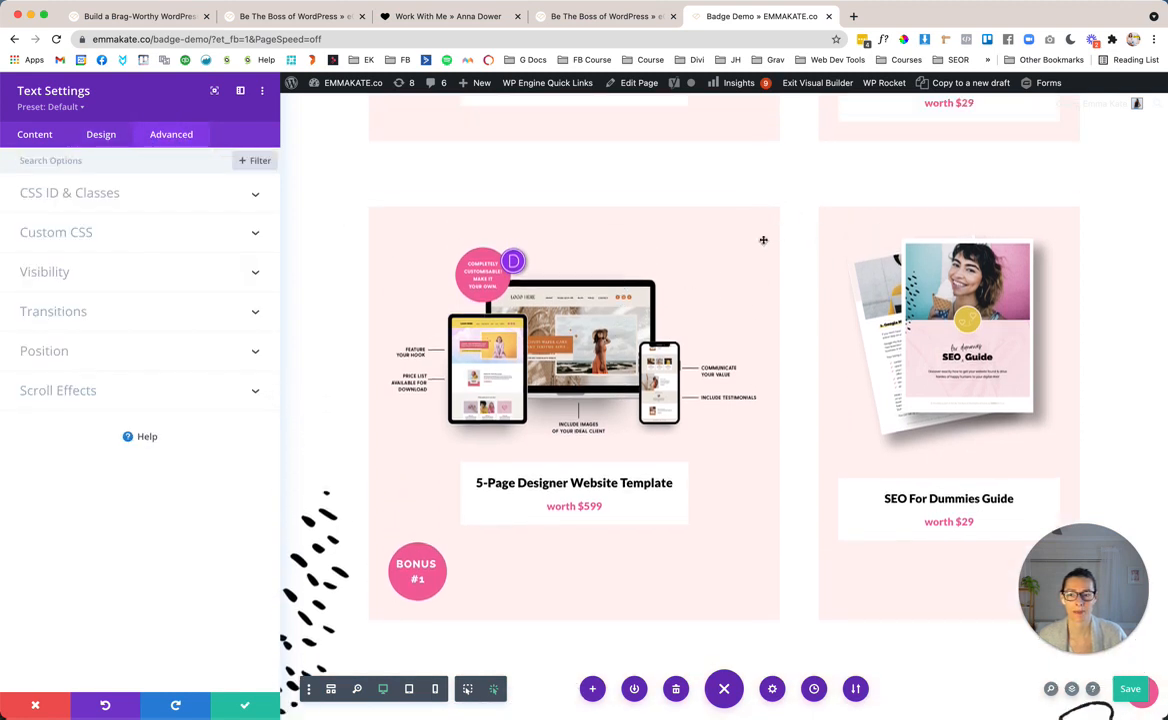
click(93, 355)
click(104, 404)
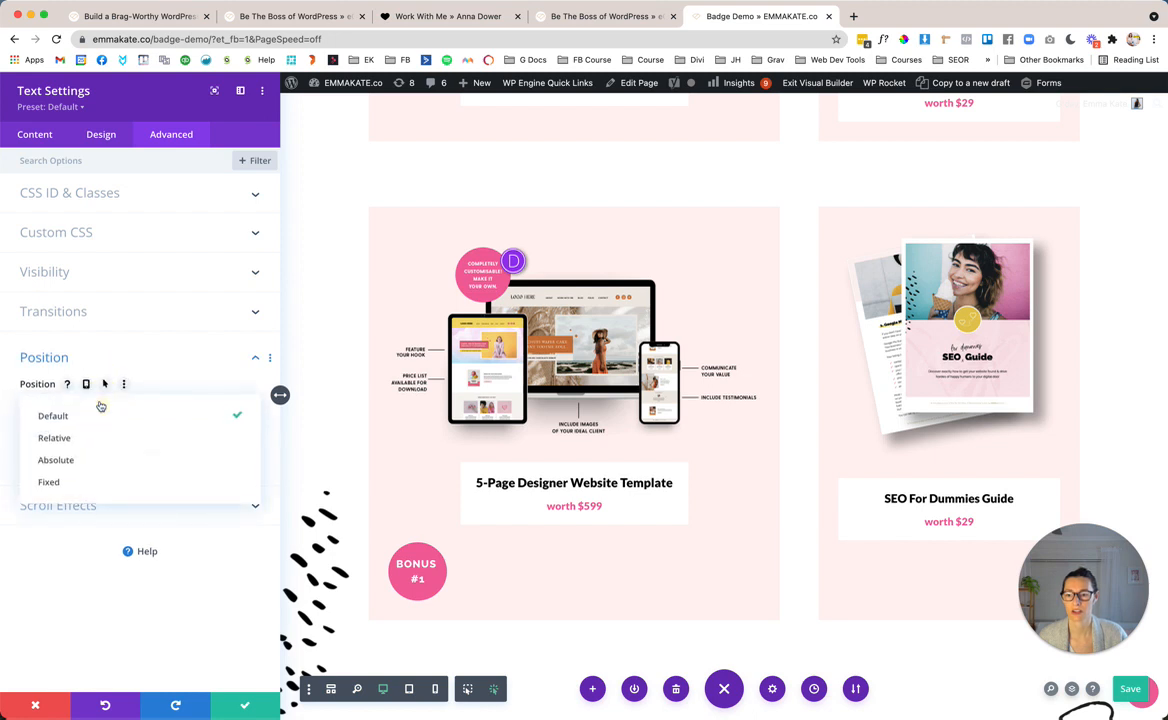
click(99, 459)
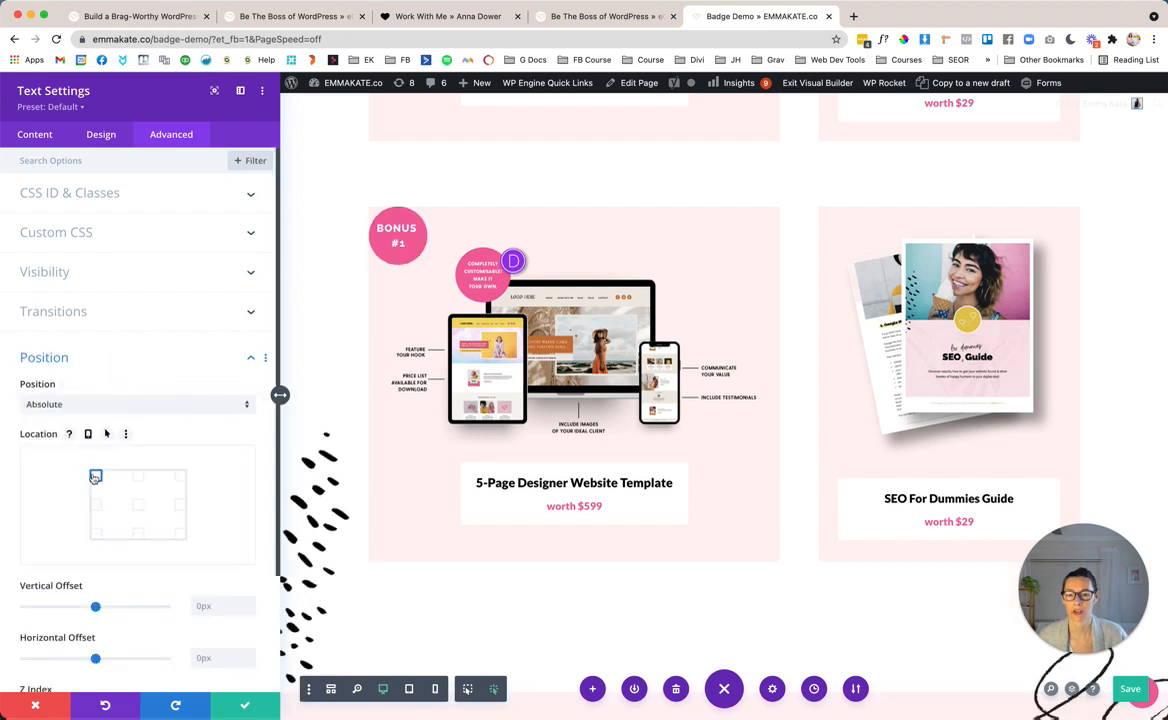
click(181, 476)
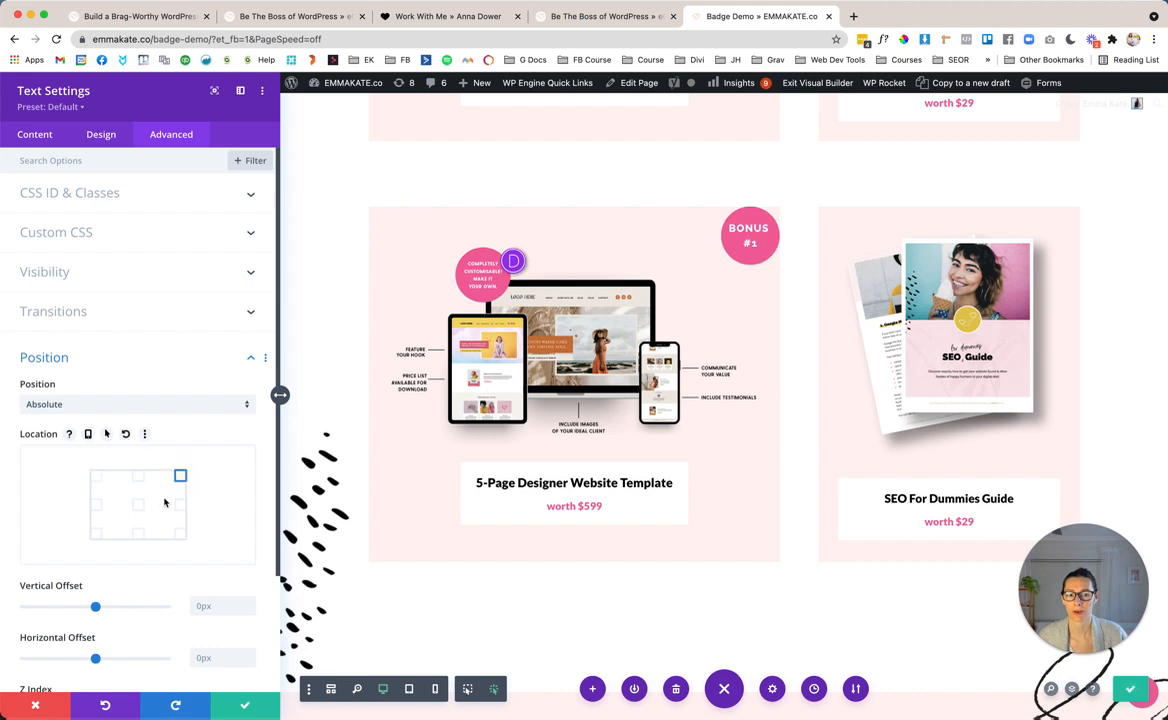
Set the badge's vertical and horizontal offsets to -45px each, leaving the Z Index at its default.
scroll(161, 505, down, 3)
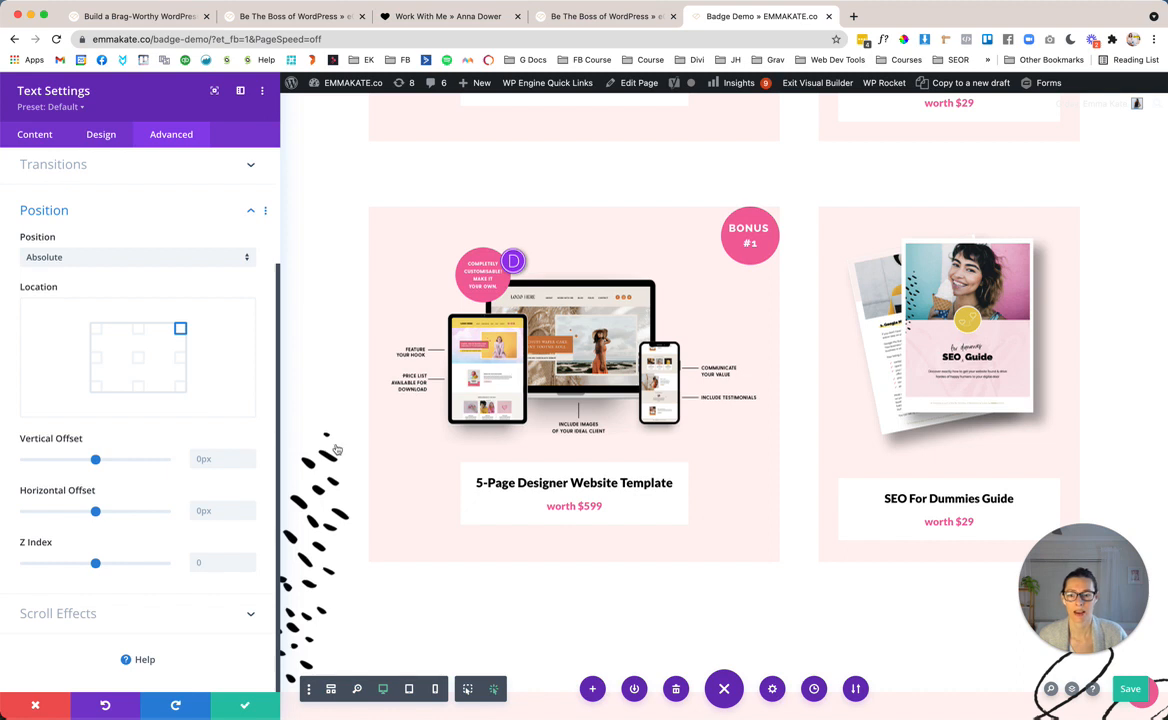
click(231, 459)
text(-4)
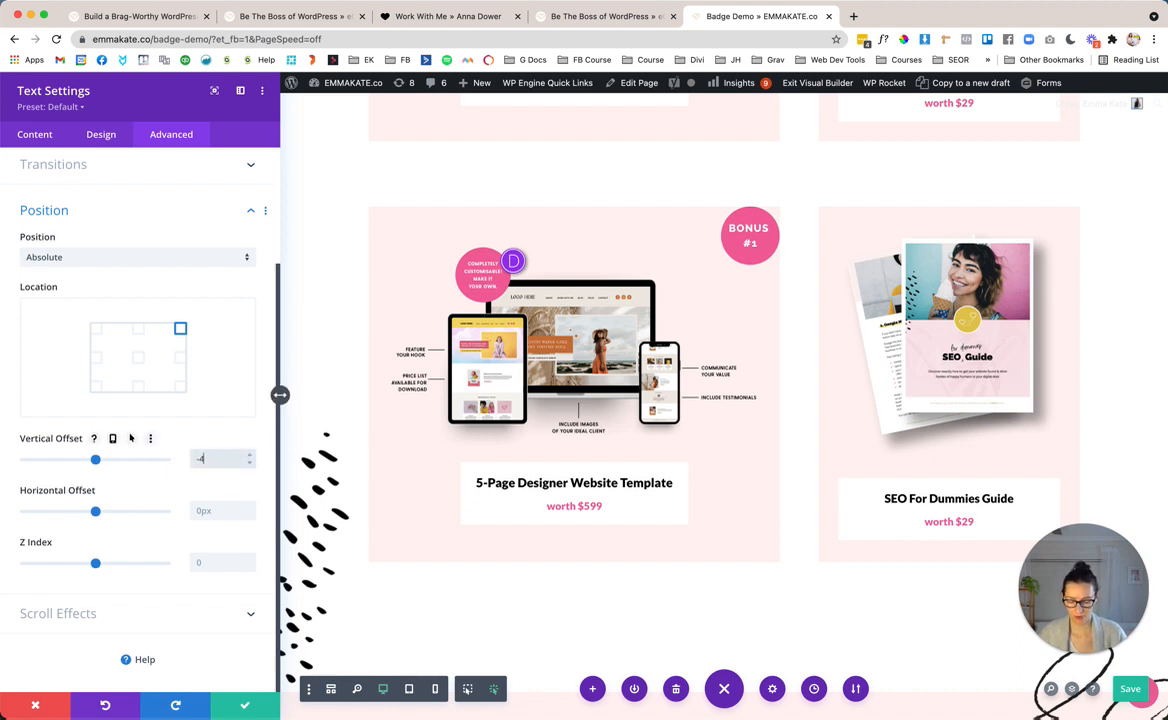
text(5)
click(198, 560)
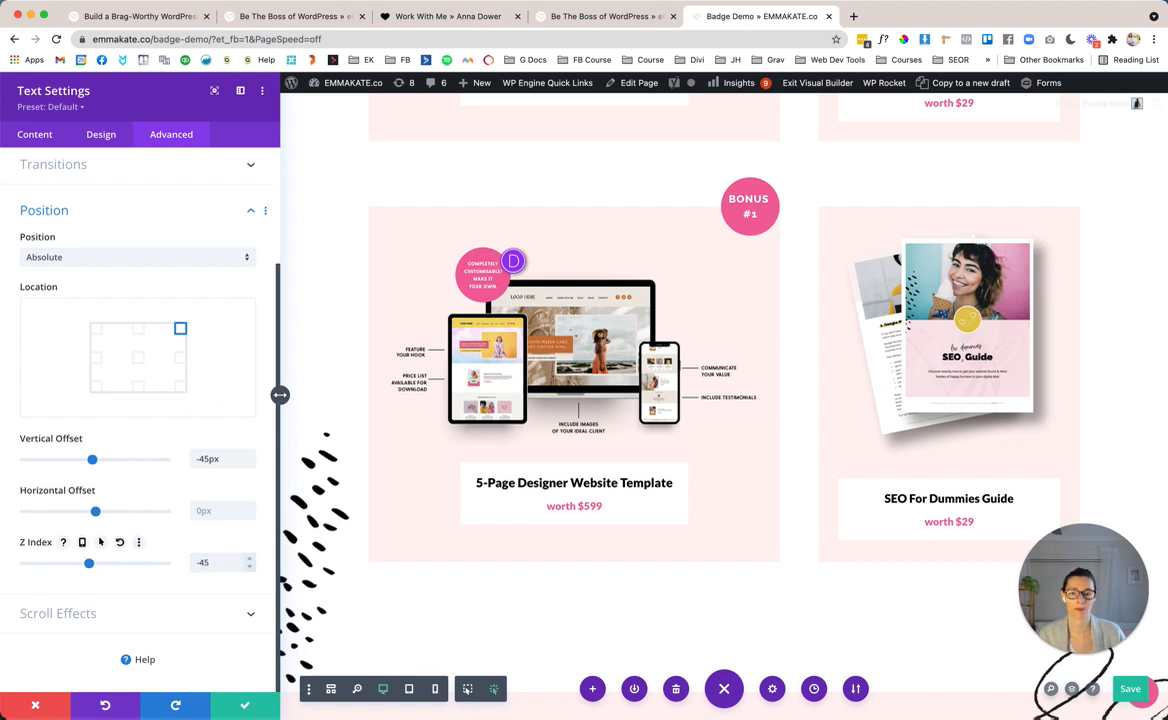
double_click(210, 561)
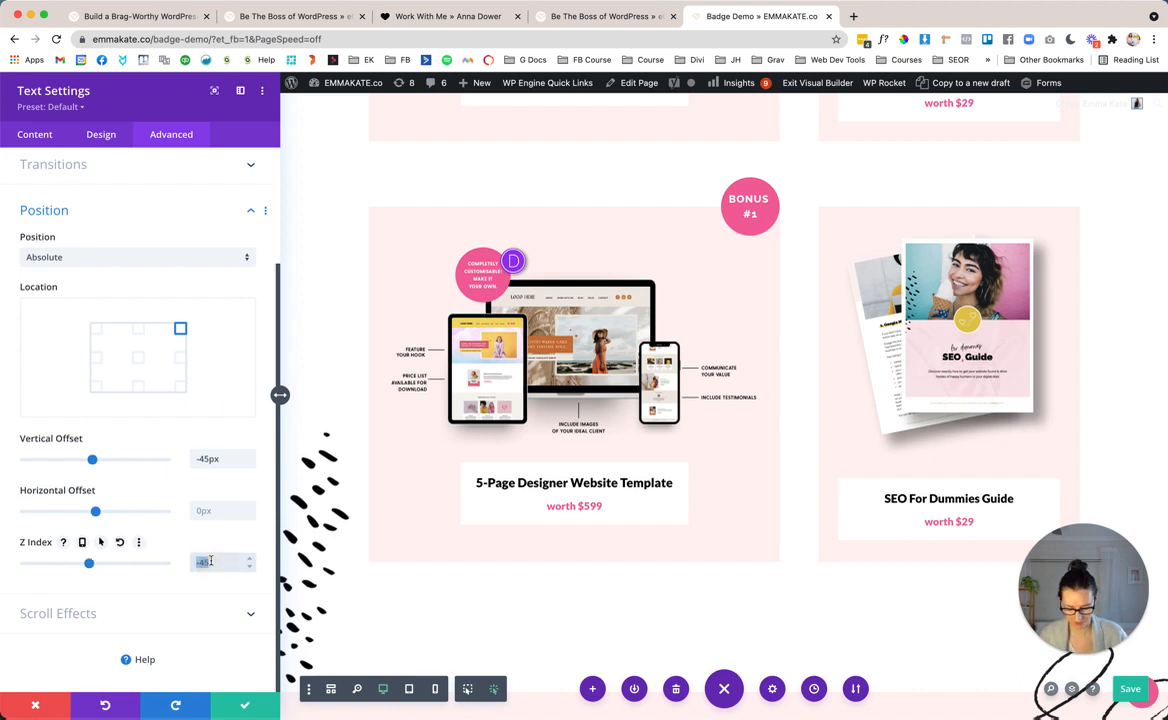
click(221, 510)
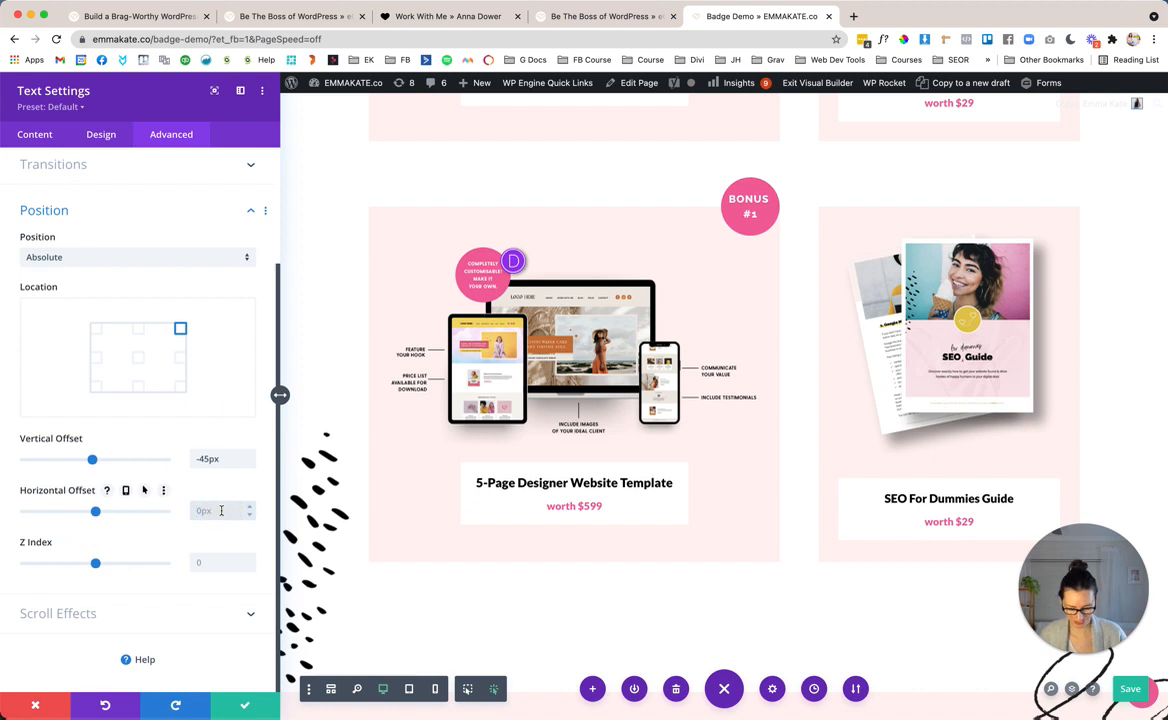
text(-45)
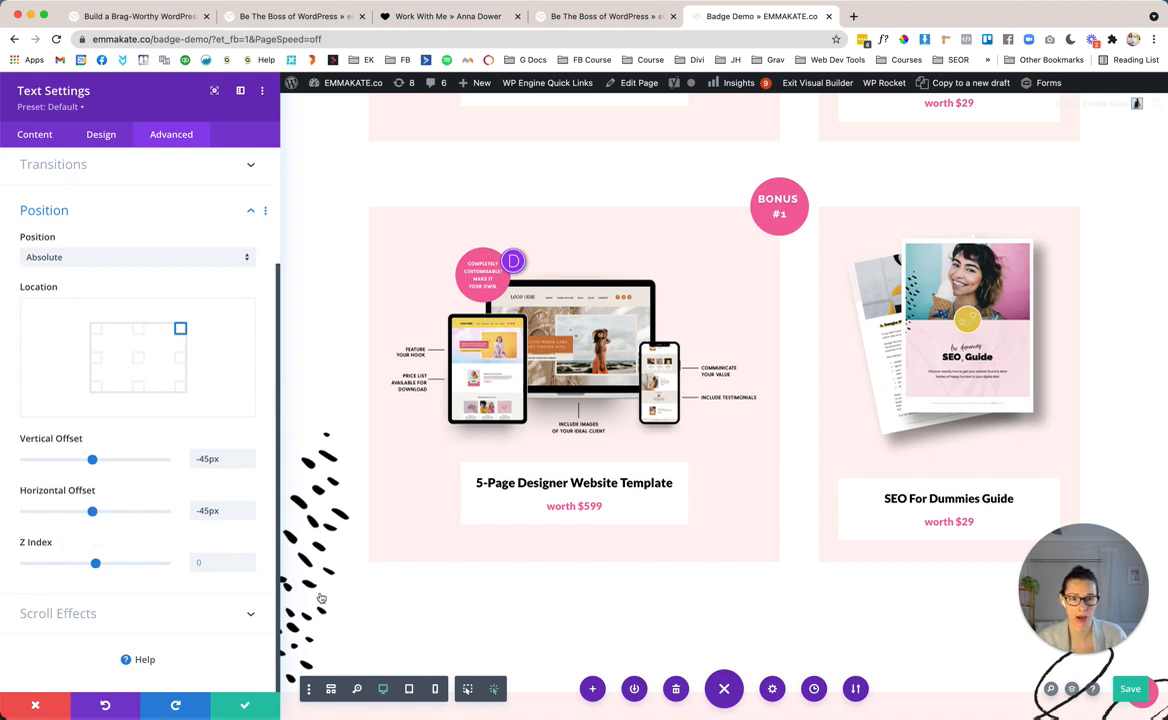
Preview the page in tablet and phone views, comparing the new badge's placement with the existing badges.
click(409, 689)
scroll(547, 555, down, 5)
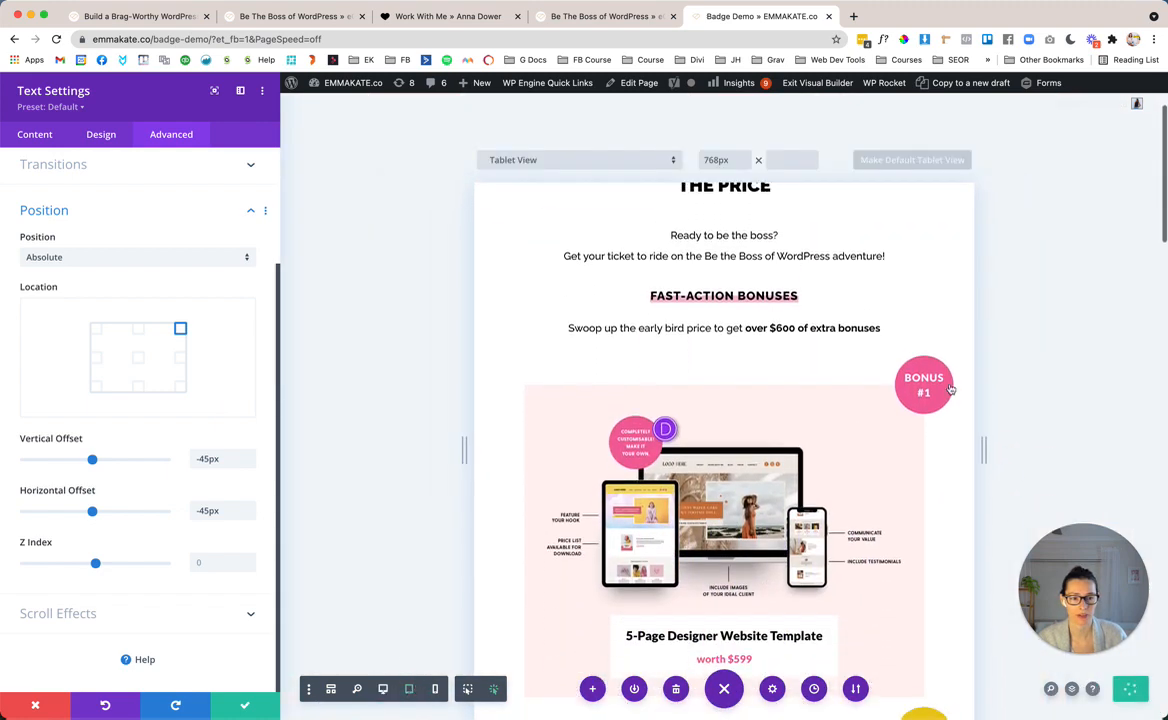
scroll(930, 430, down, 15)
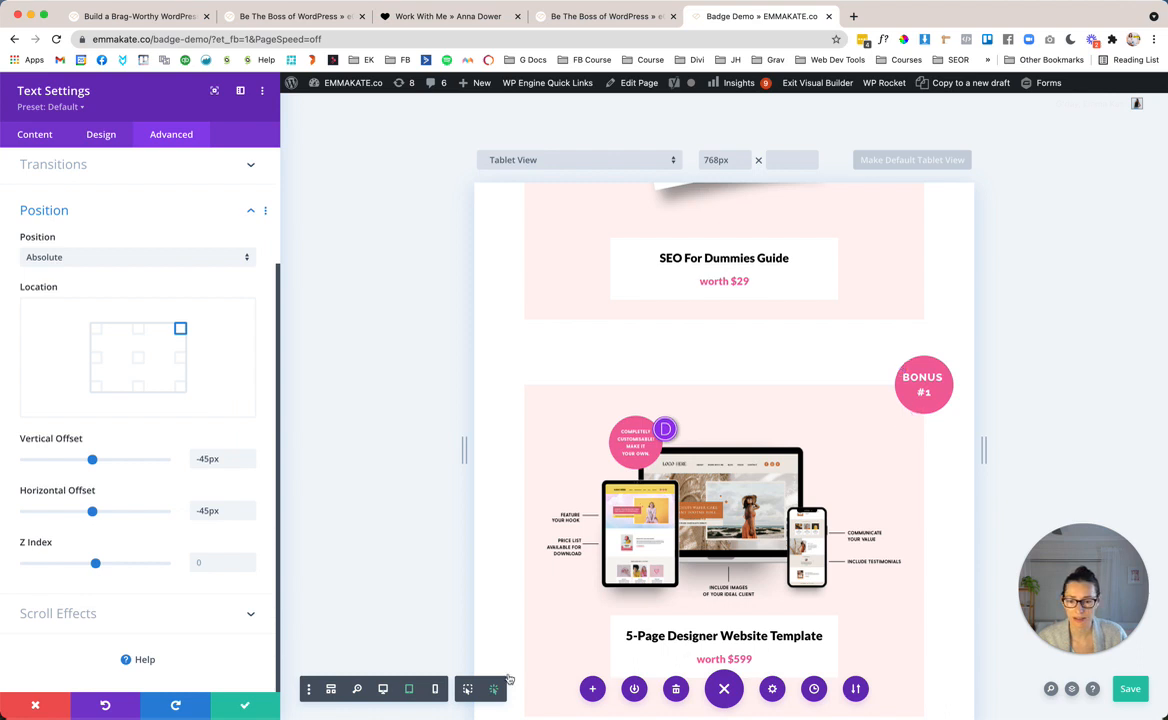
click(436, 689)
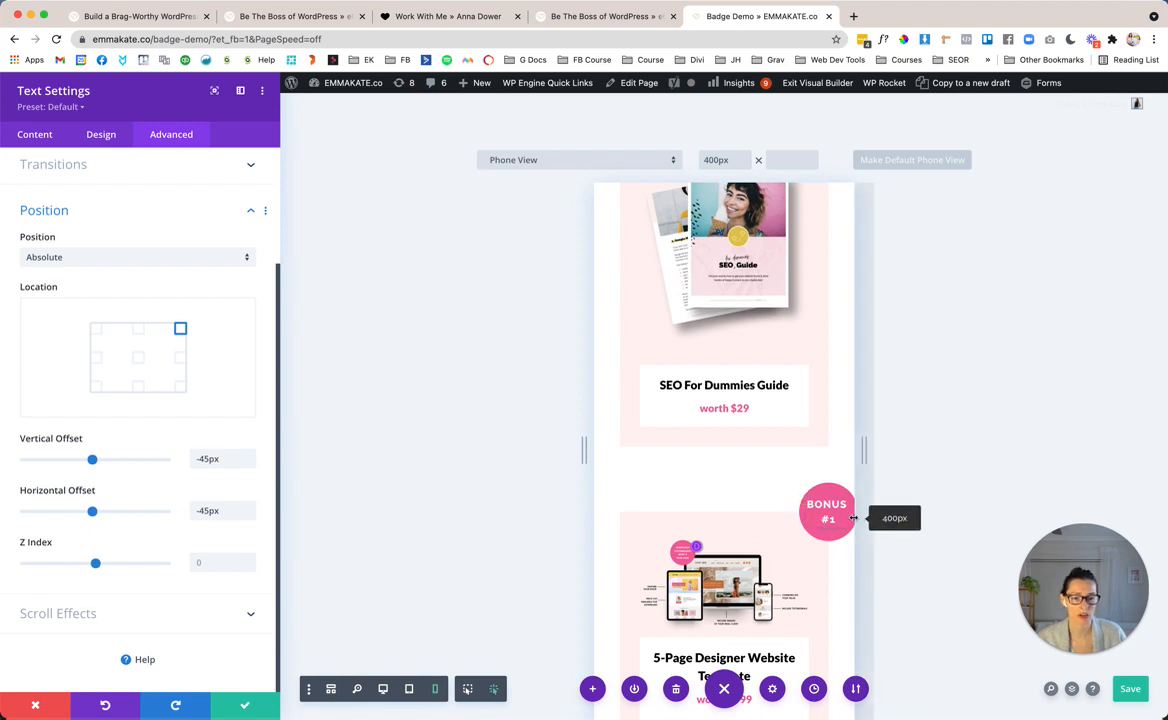
scroll(810, 511, up, 3)
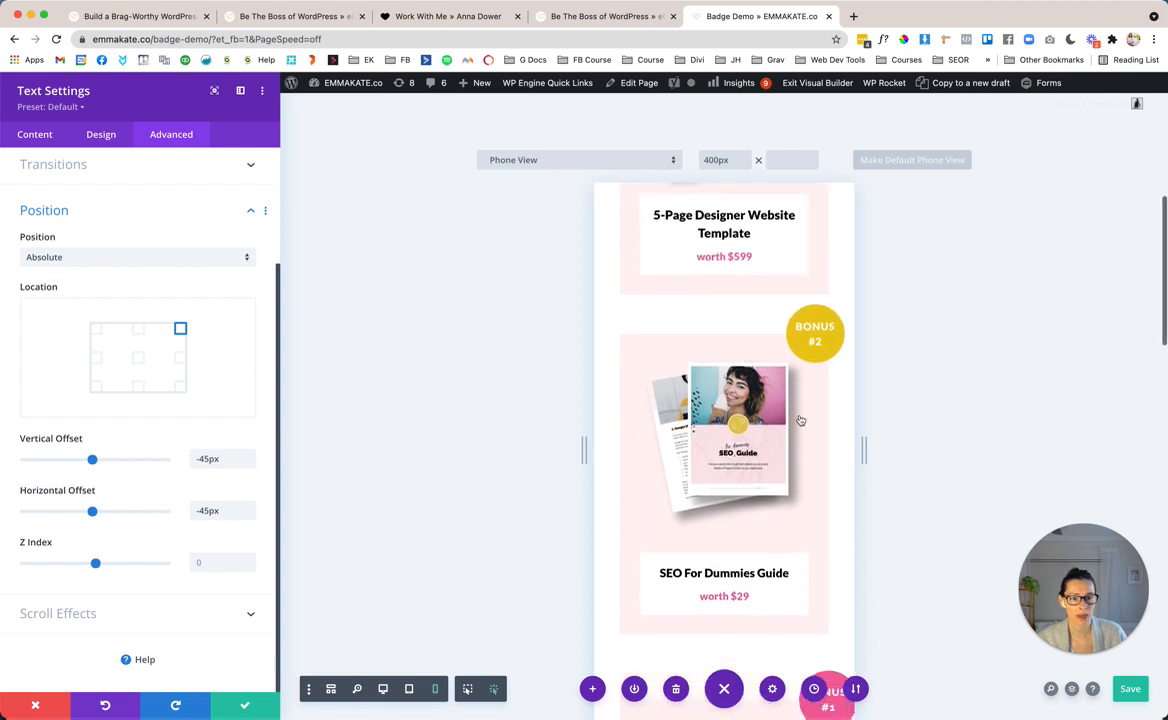
scroll(832, 469, down, 3)
scroll(834, 471, down, 1)
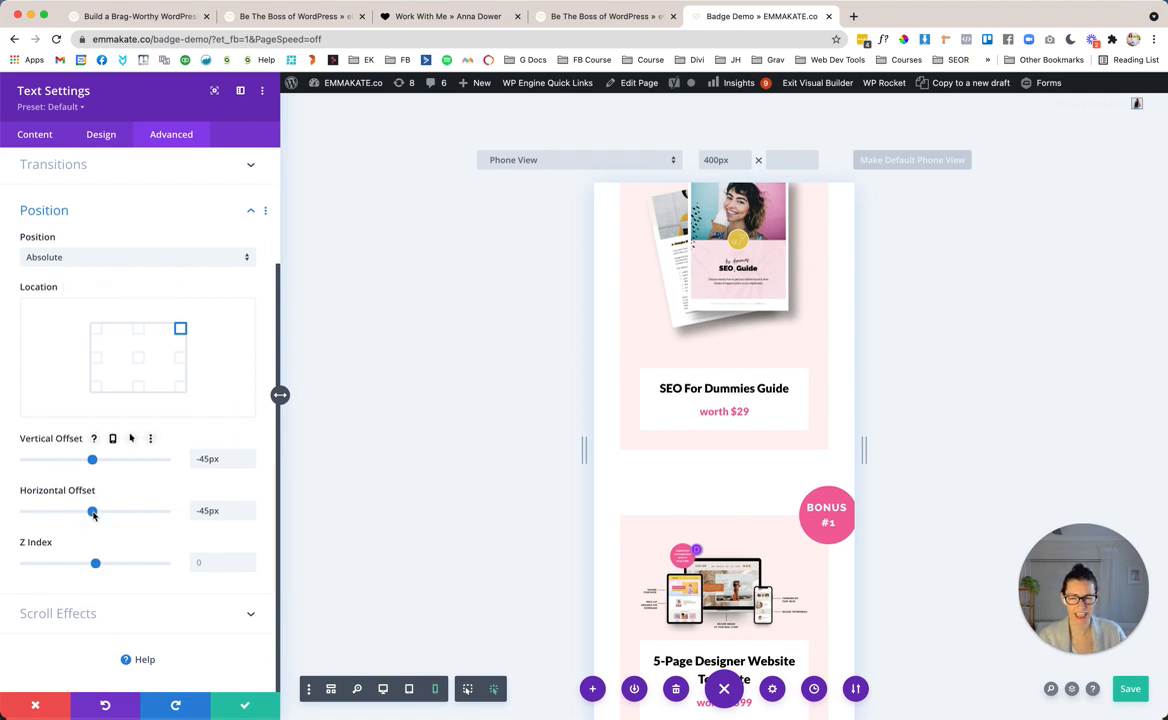
drag(93, 513, 89, 512)
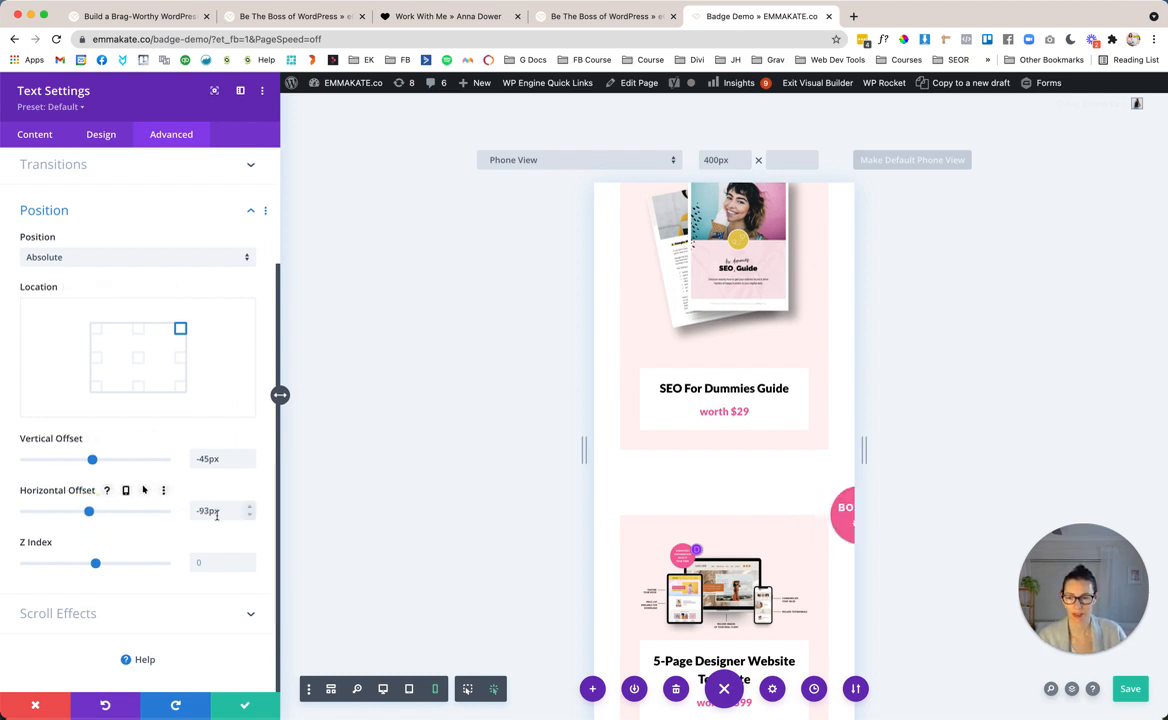
click(212, 511)
text(-45)
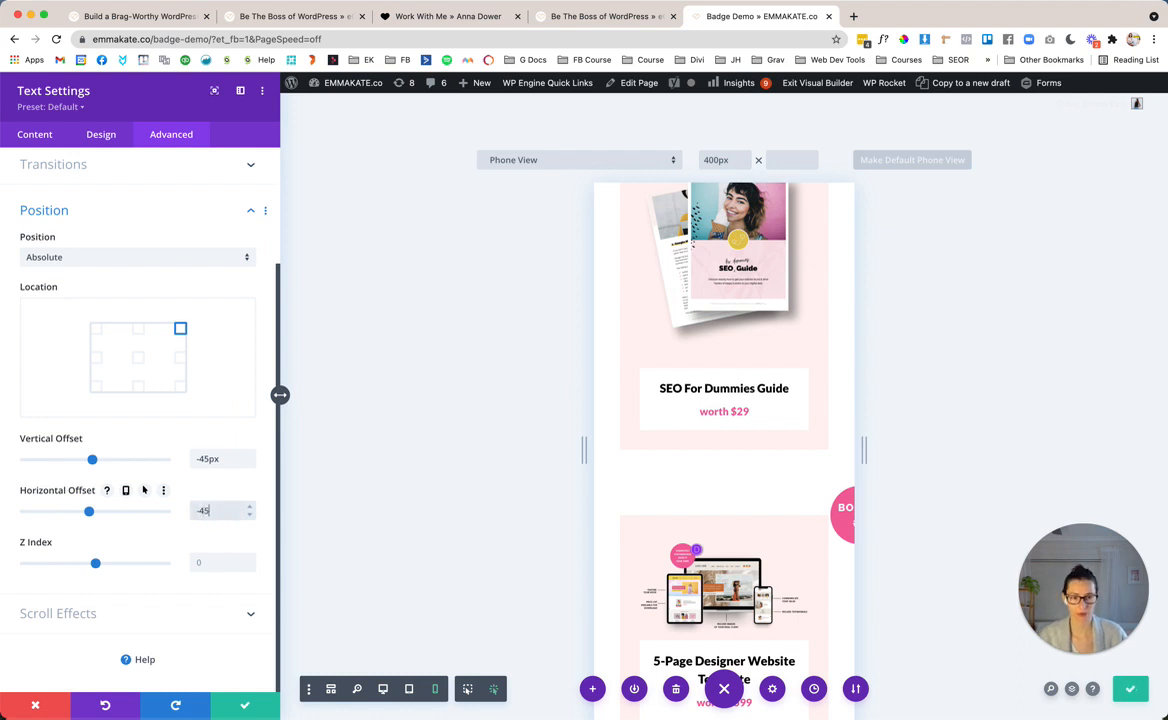
text(px)
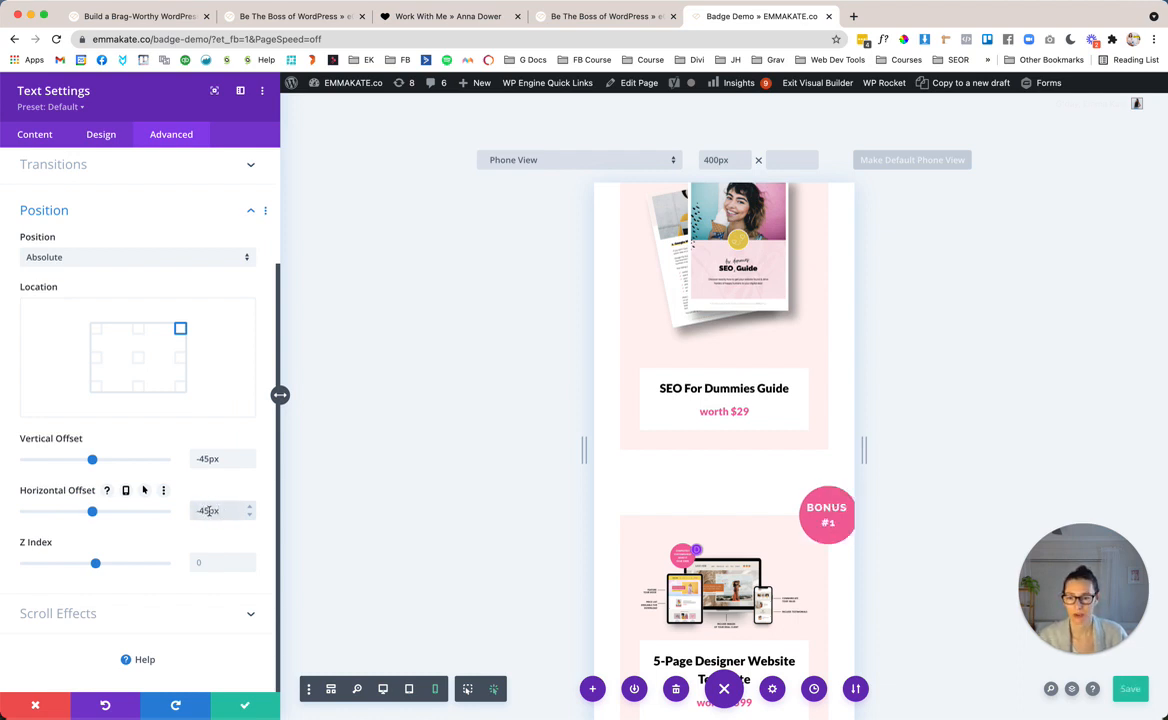
Enable responsive values for the badge's horizontal offset and set the phone value to -25px.
click(126, 490)
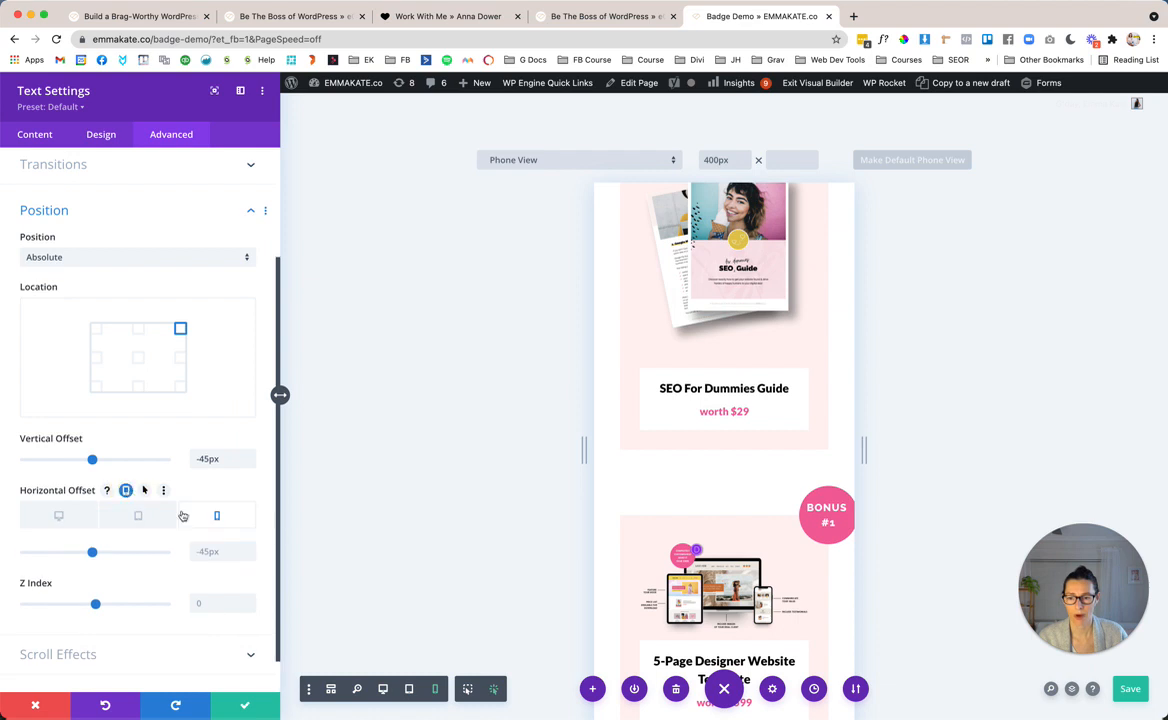
click(216, 516)
click(209, 551)
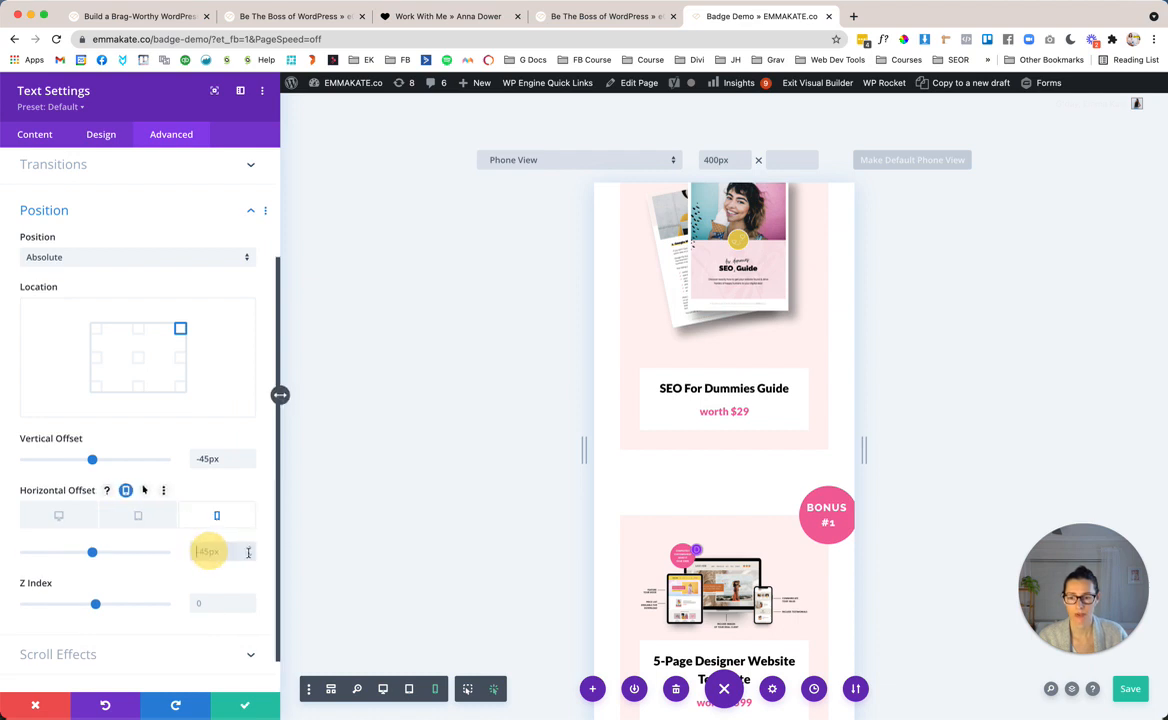
text(-20)
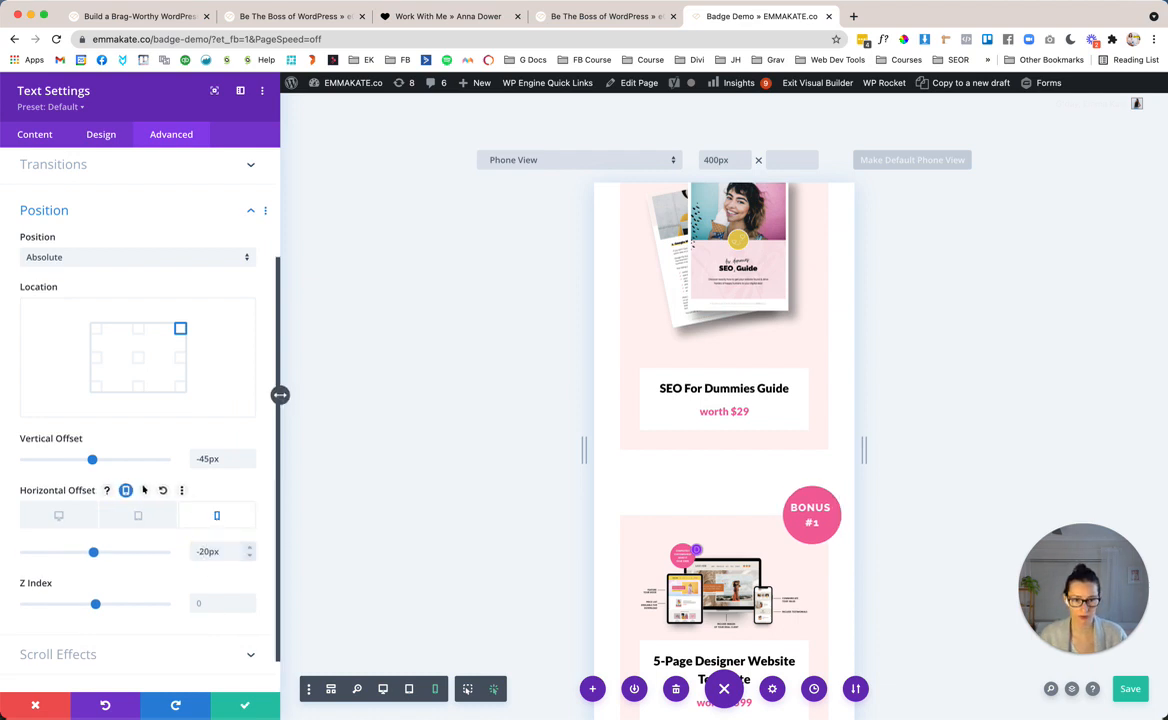
scroll(535, 498, up, 1)
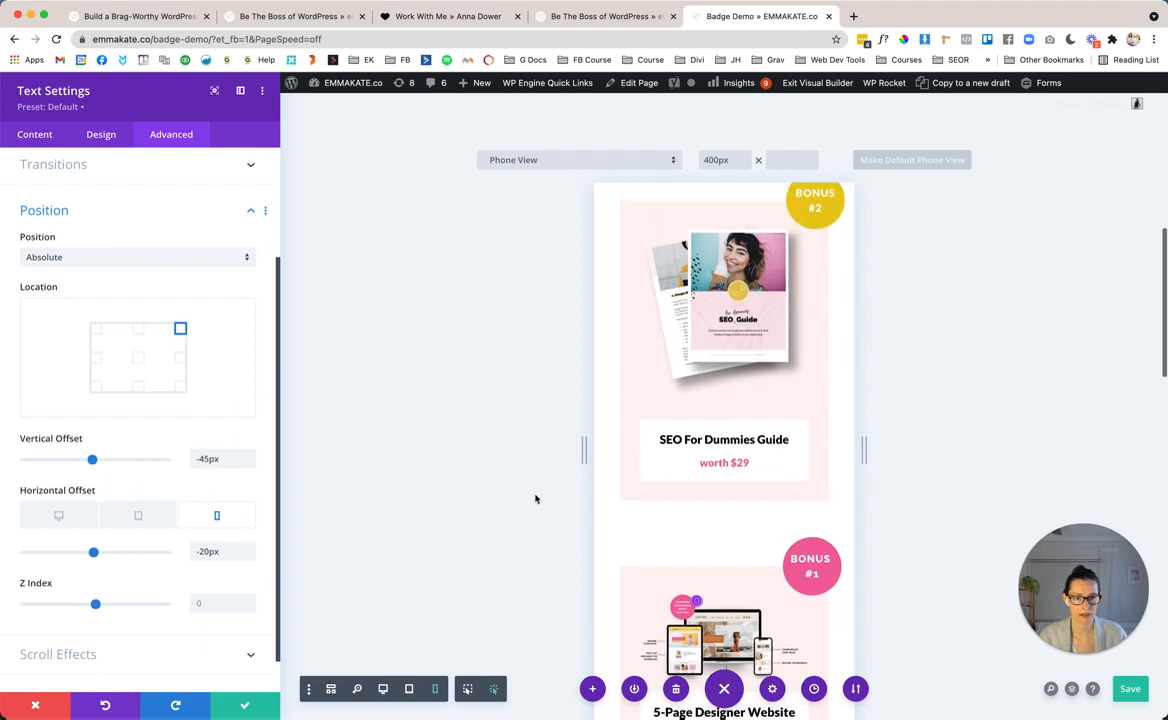
scroll(535, 498, down, 1)
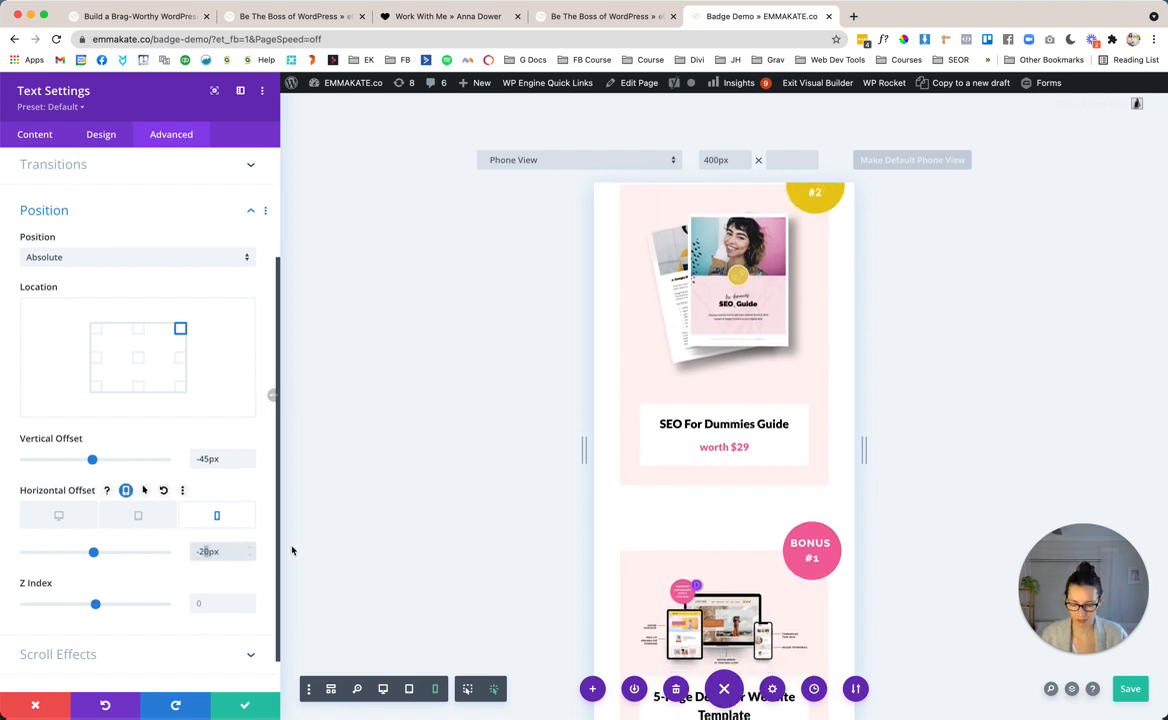
key(BackSpace)
text(5)
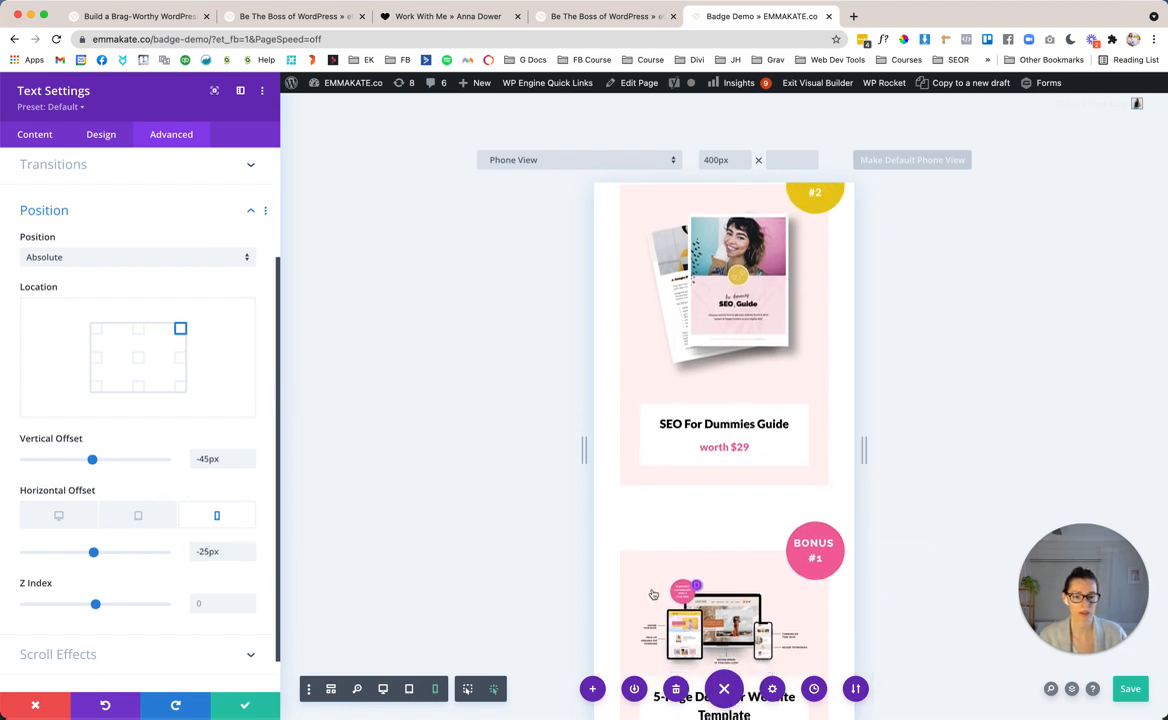
Check the new Bonus #1 badge's placement and horizontal offset across the tablet, phone and desktop views.
scroll(652, 594, down, 2)
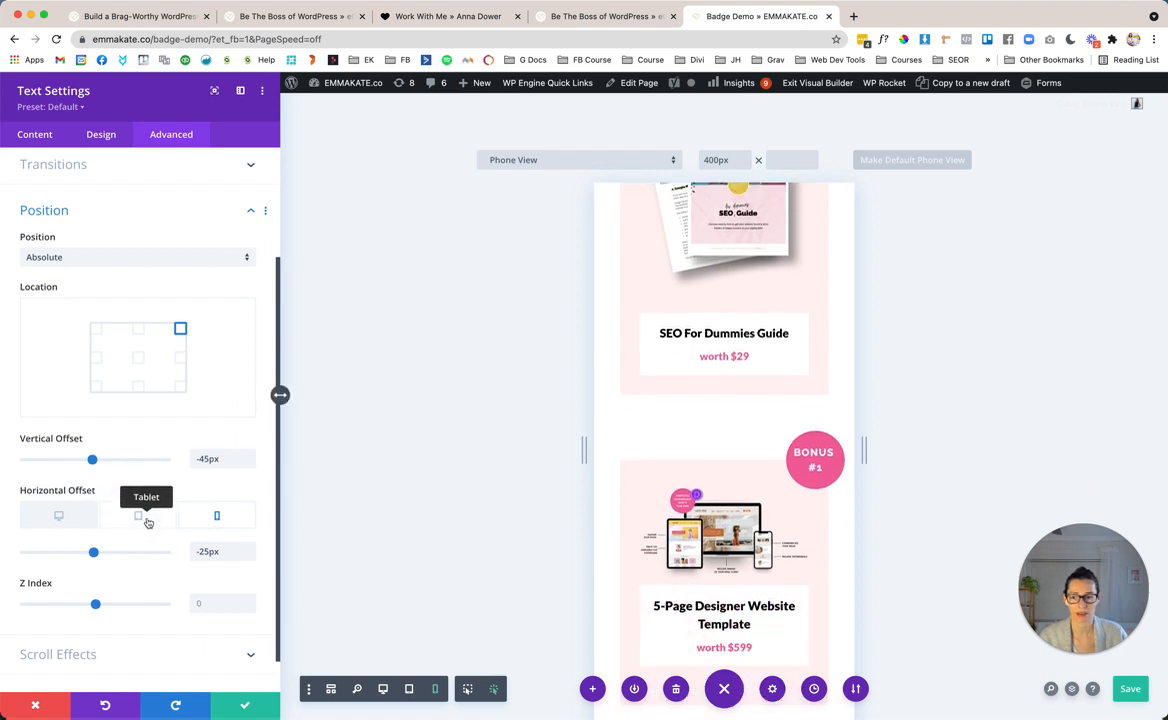
click(146, 519)
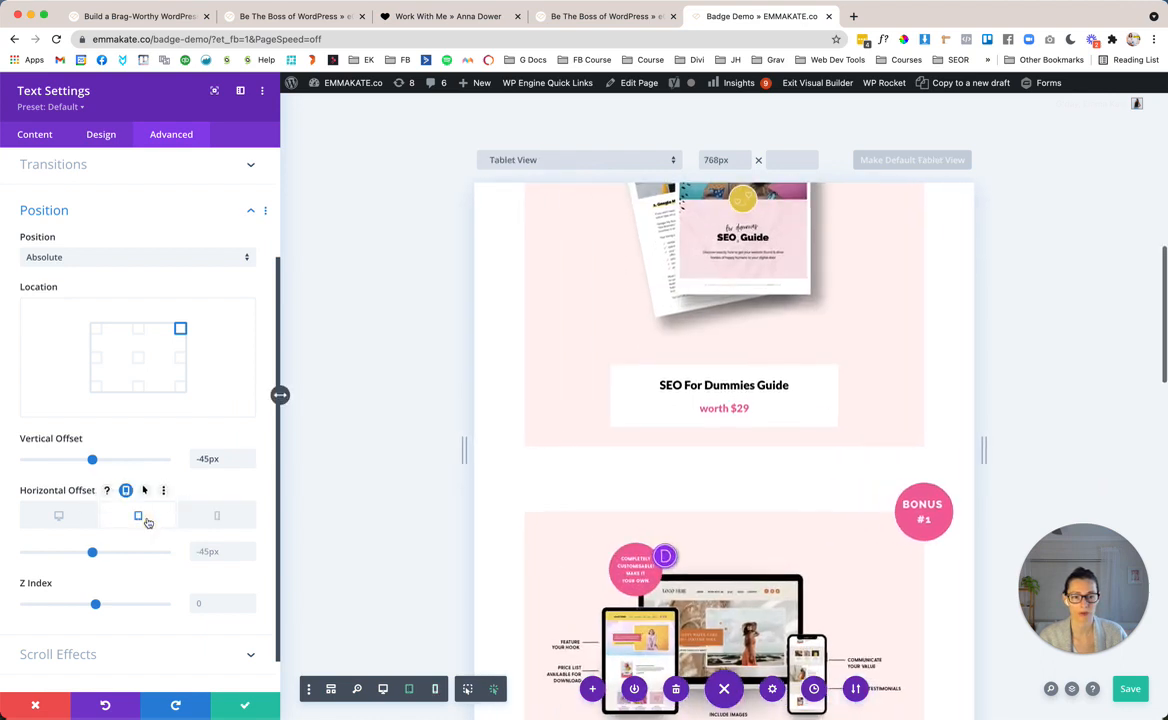
click(234, 515)
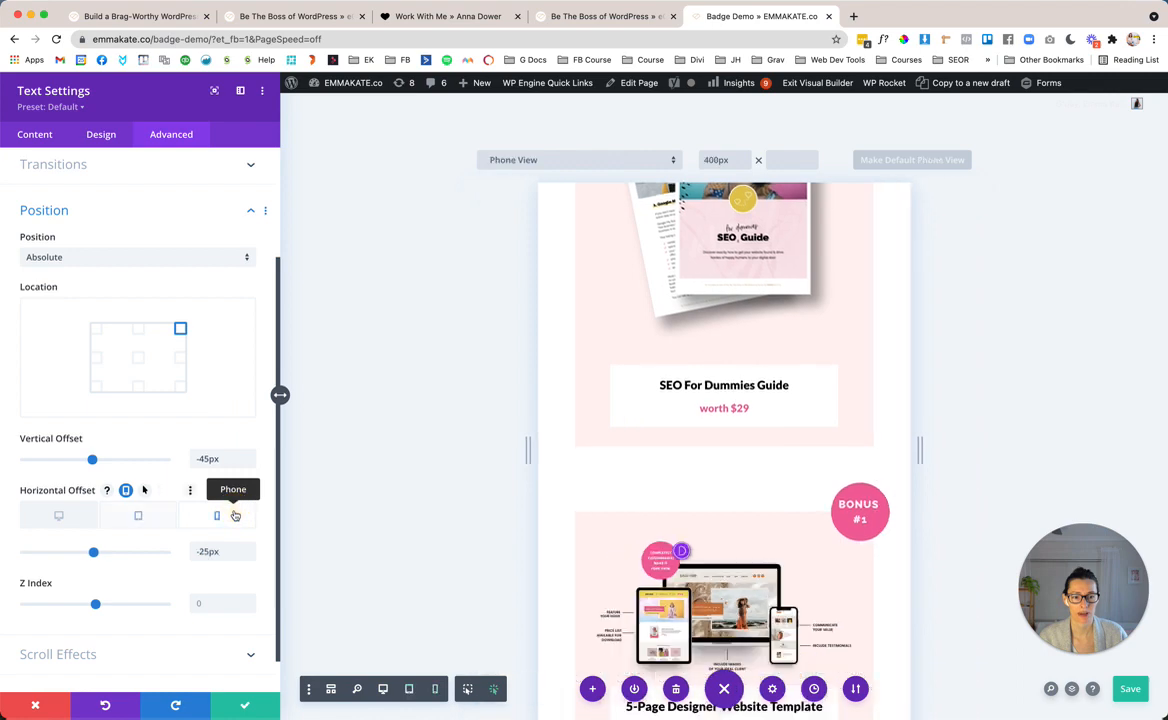
click(61, 519)
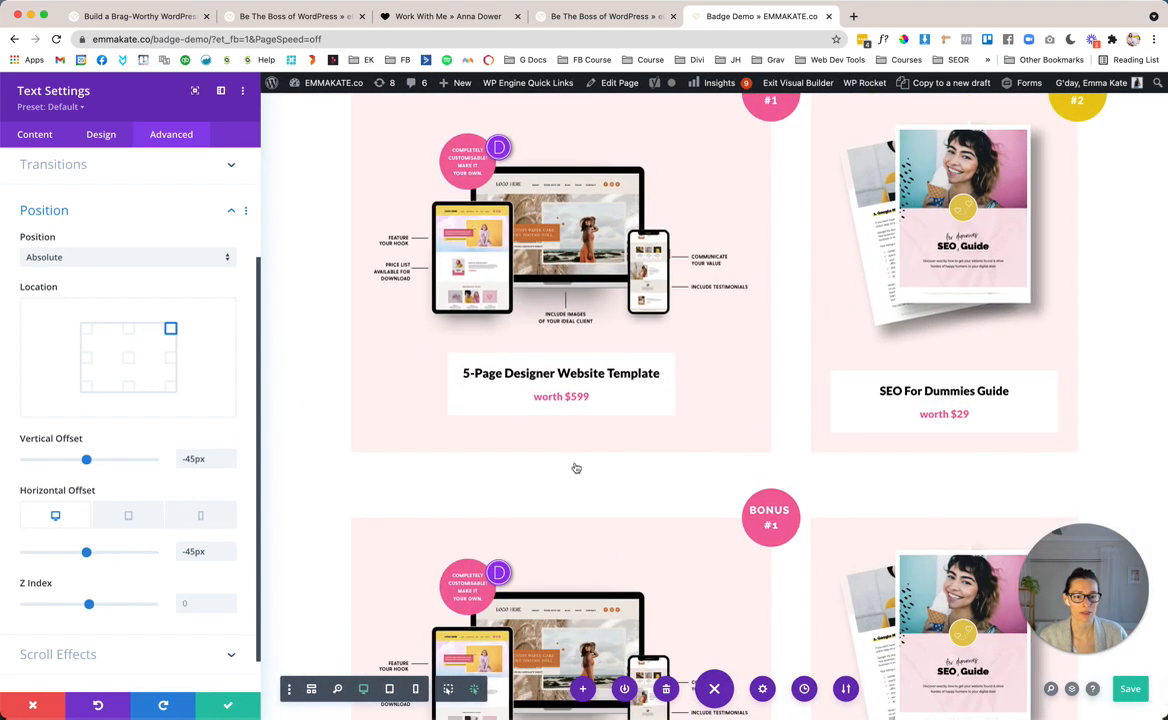
scroll(576, 468, down, 4)
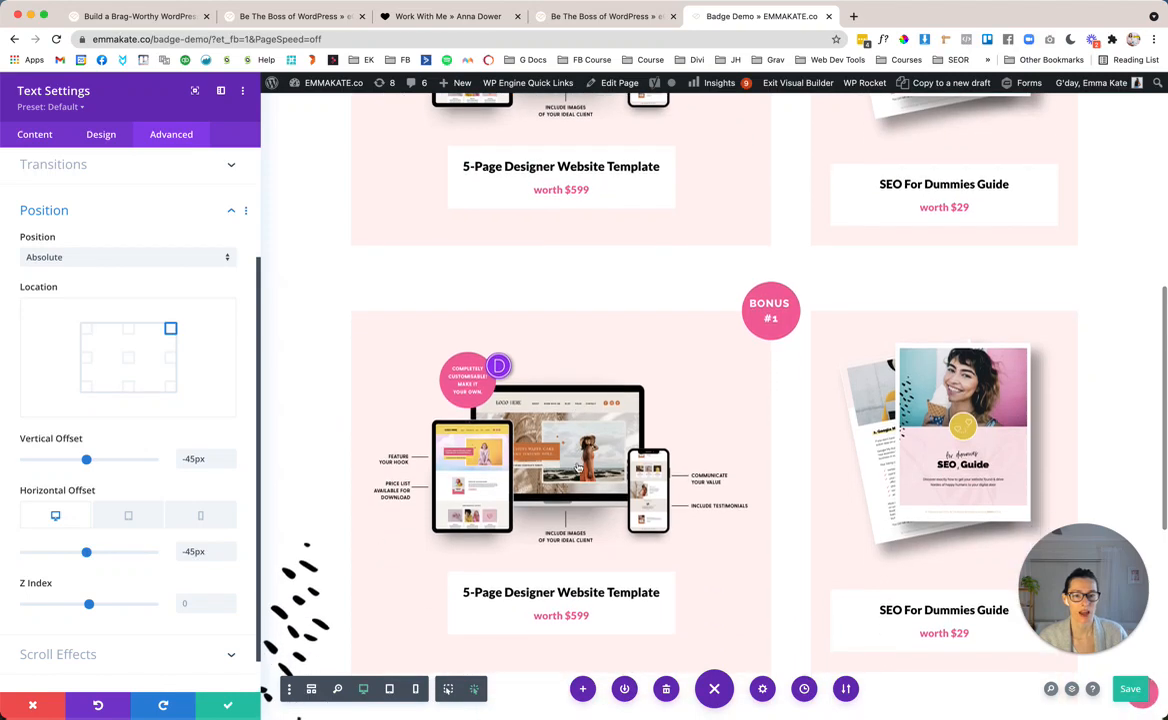
scroll(578, 467, down, 1)
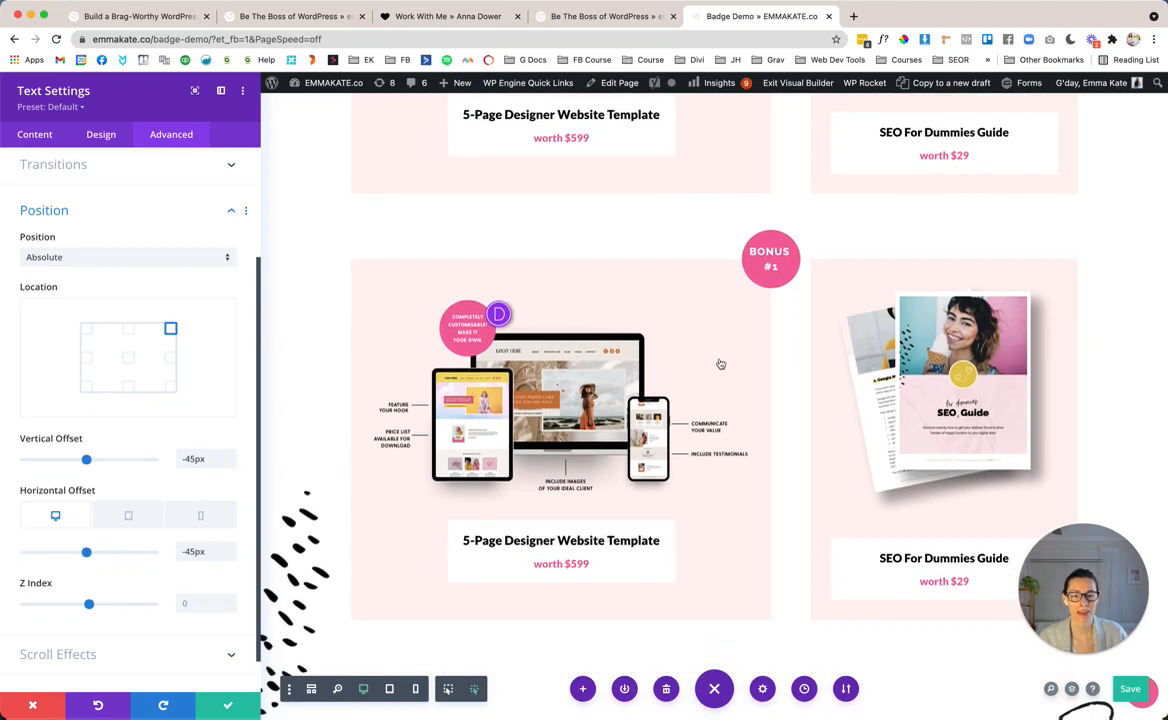